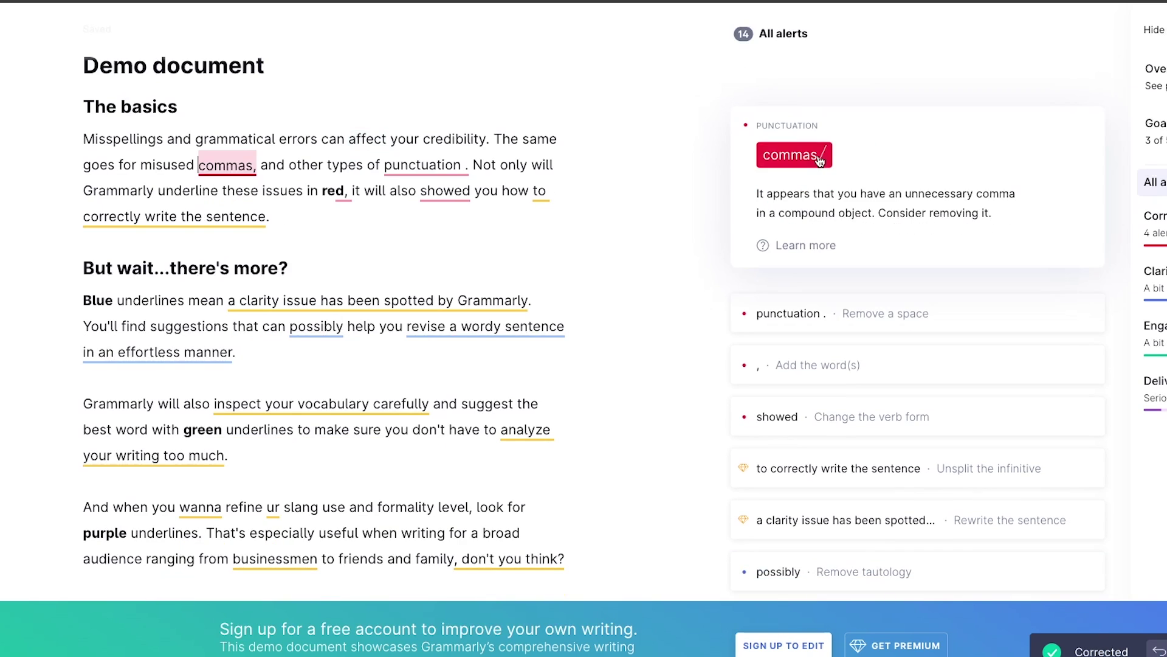
Remove the extra comma and stray space, add 'but' after 'red', and change 'showed' to 'show'.
{"action": "left_click", "coordinate": [794, 155]}
{"action": "left_click", "coordinate": [797, 155]}
{"action": "left_click", "coordinate": [778, 155]}
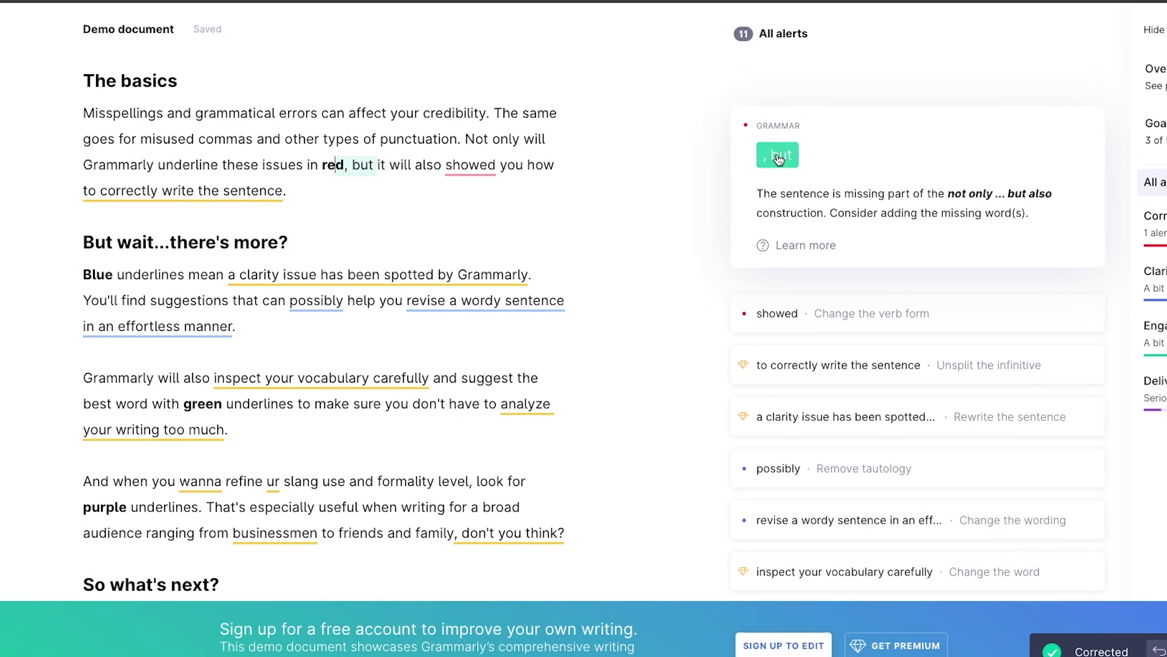
{"action": "left_click", "coordinate": [845, 155]}
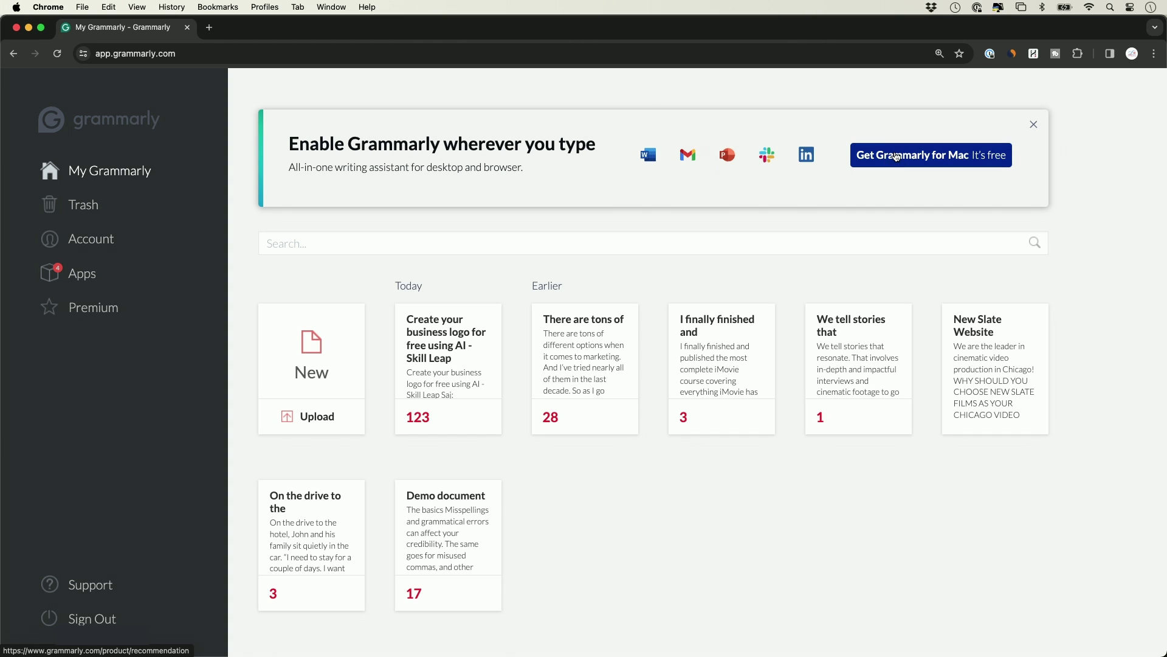
{"action": "left_click", "coordinate": [95, 308]}
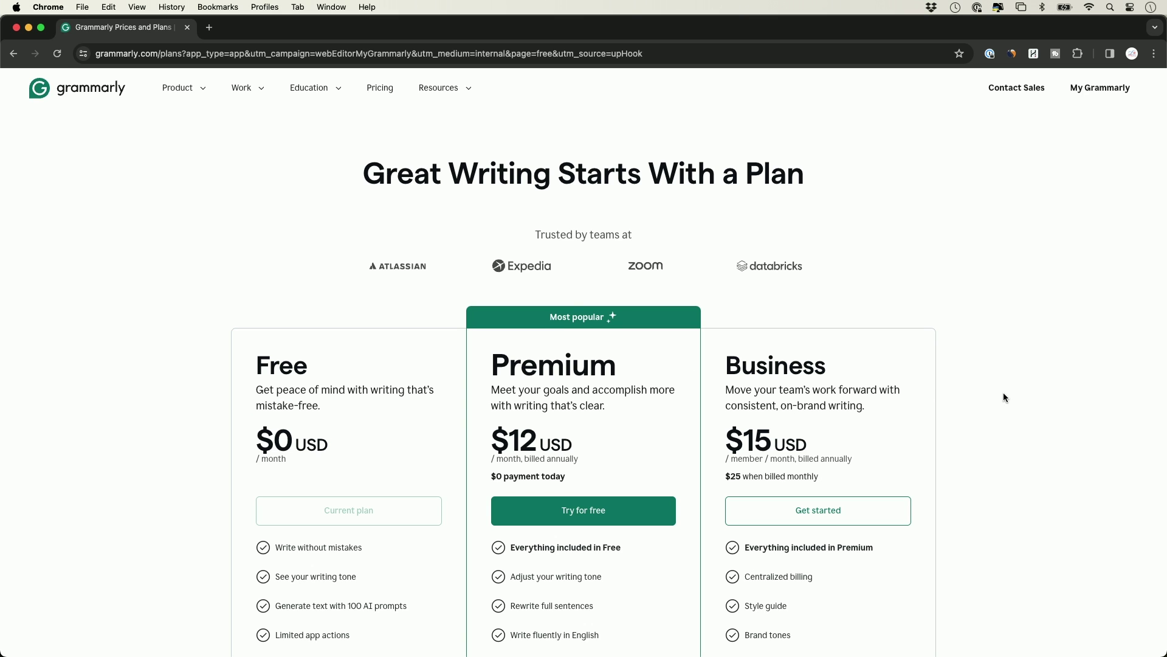
{"action": "scroll", "coordinate": [1000, 396], "scroll_direction": "down", "scroll_amount": 1}
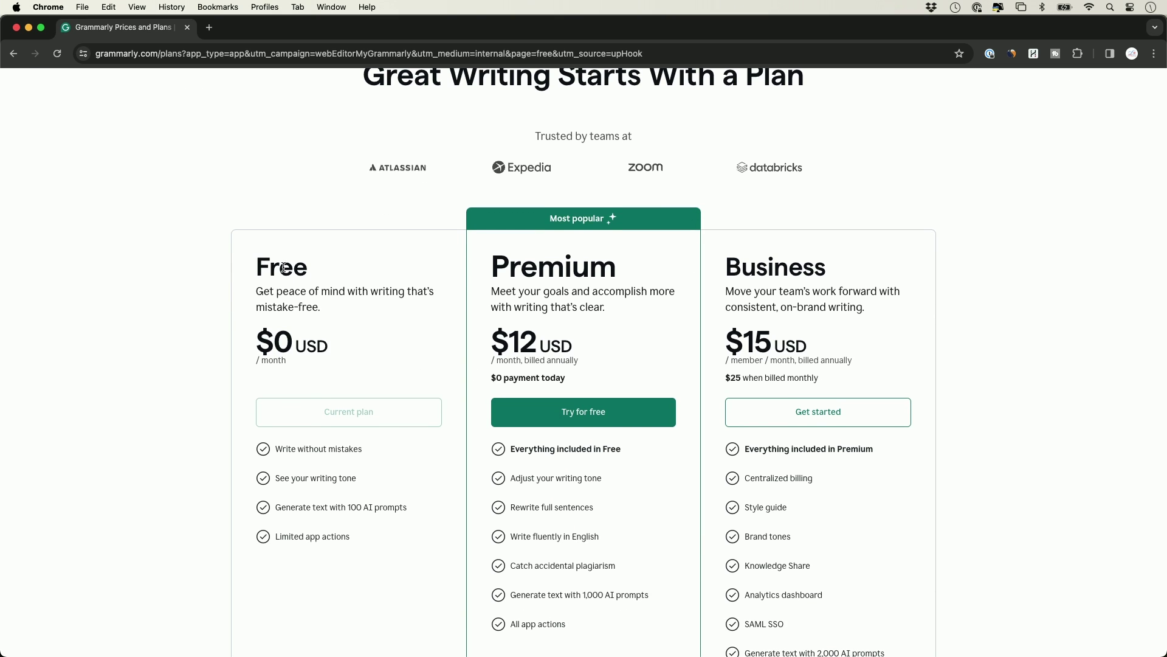
{"action": "scroll", "coordinate": [359, 329], "scroll_direction": "down", "scroll_amount": 2}
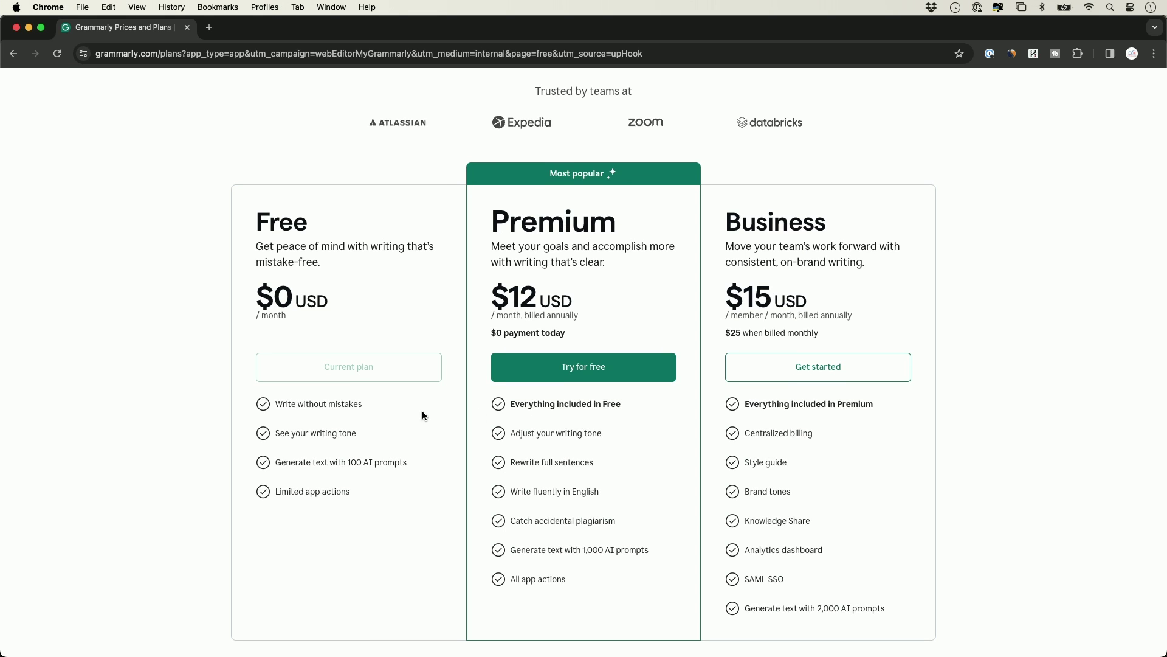
{"action": "scroll", "coordinate": [520, 452], "scroll_direction": "down", "scroll_amount": 1}
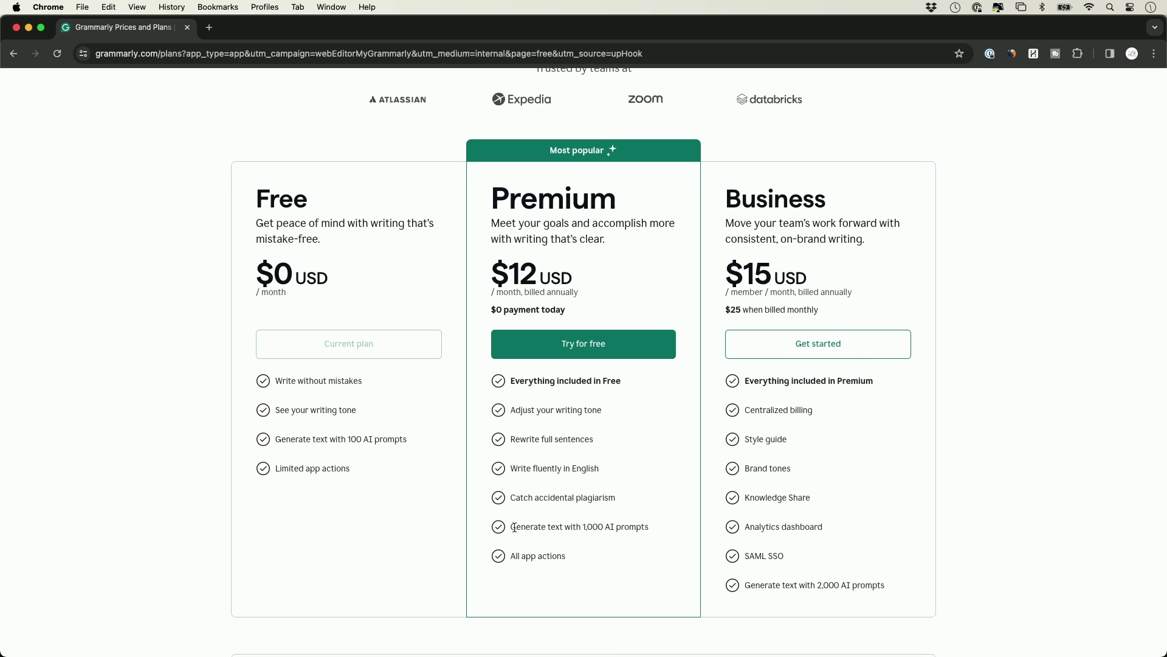
{"action": "left_click_drag", "start_coordinate": [512, 526], "coordinate": [648, 524]}
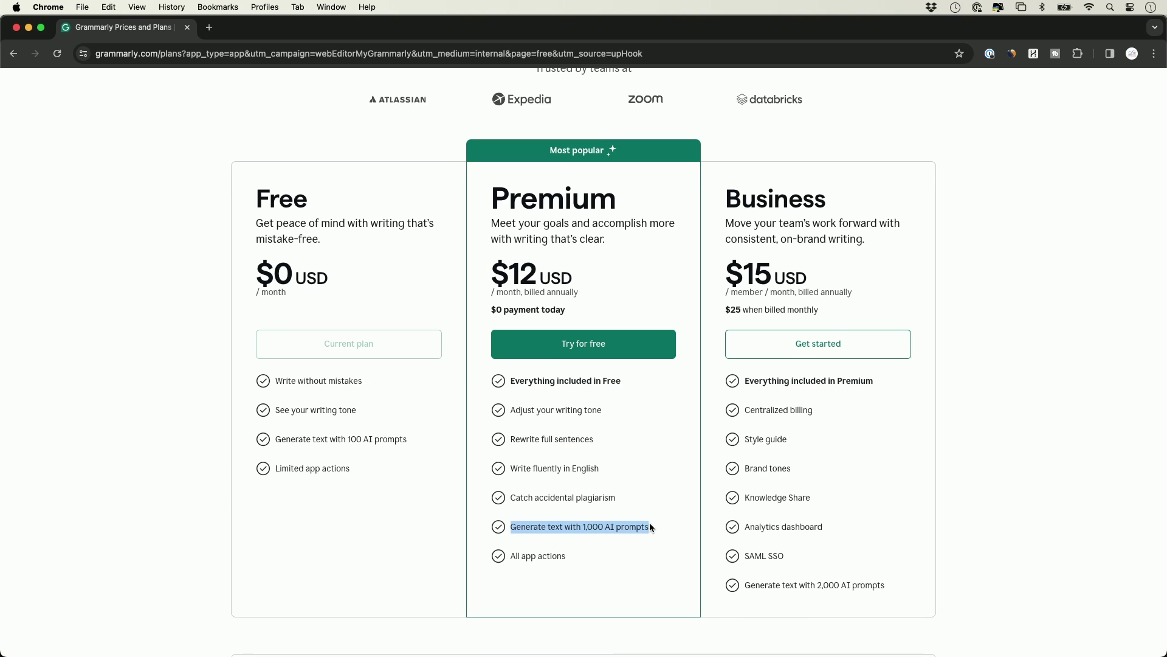
{"action": "left_click", "coordinate": [644, 527]}
{"action": "scroll", "coordinate": [624, 526], "scroll_direction": "up", "scroll_amount": 1}
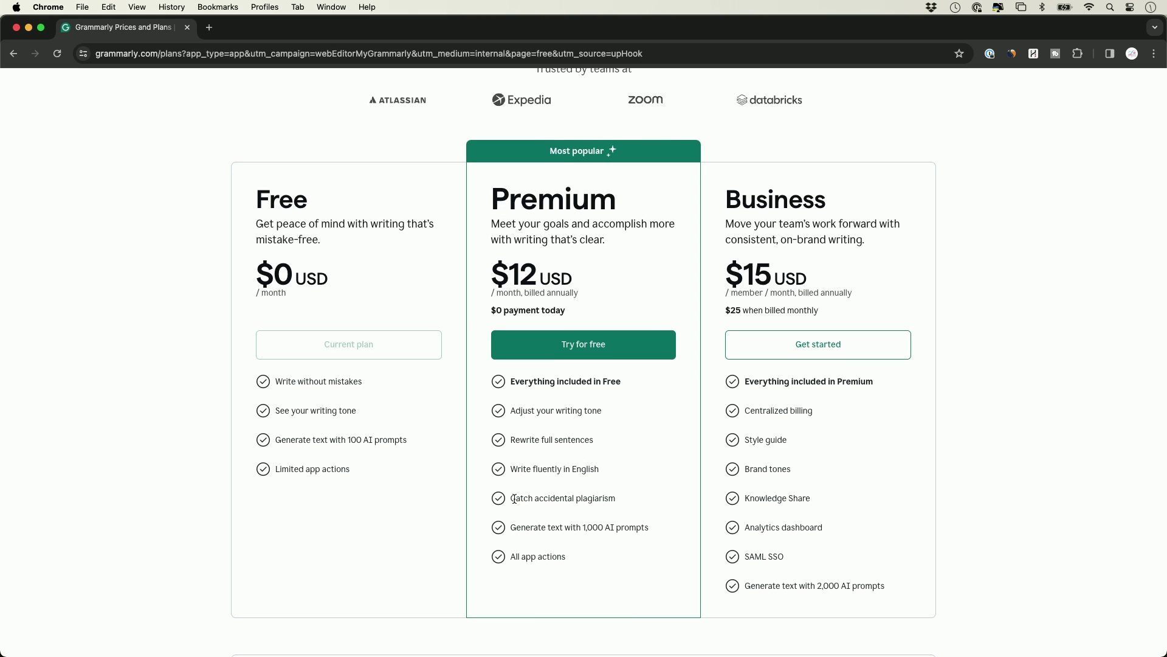
{"action": "left_click_drag", "start_coordinate": [512, 497], "coordinate": [617, 498]}
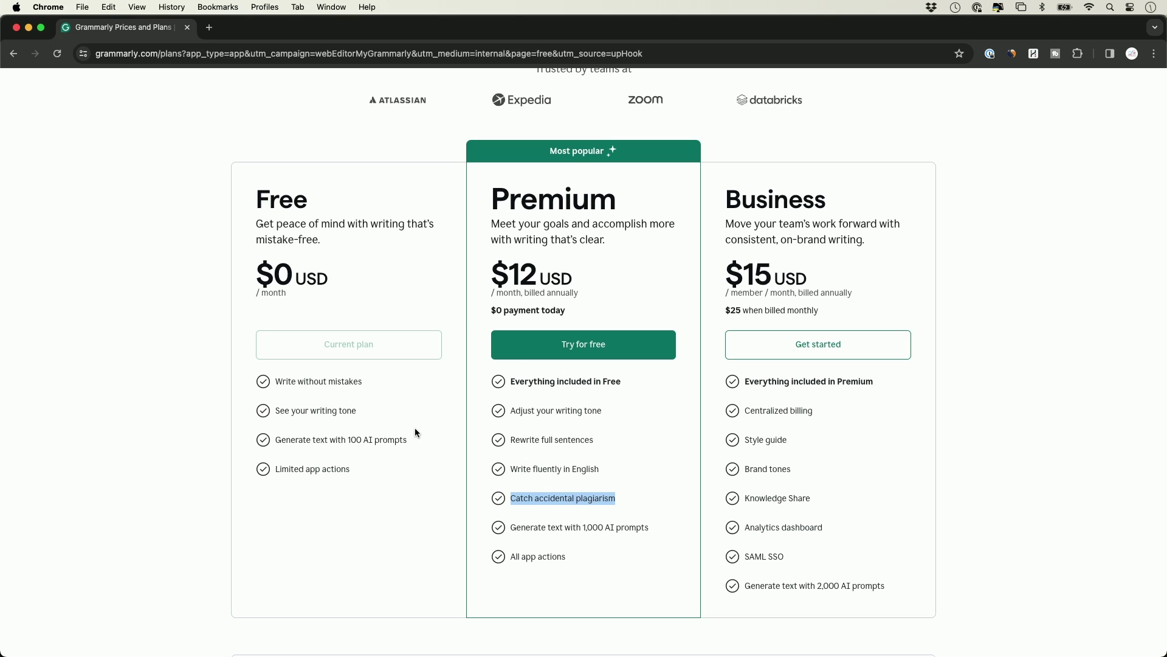
{"action": "left_click", "coordinate": [336, 442]}
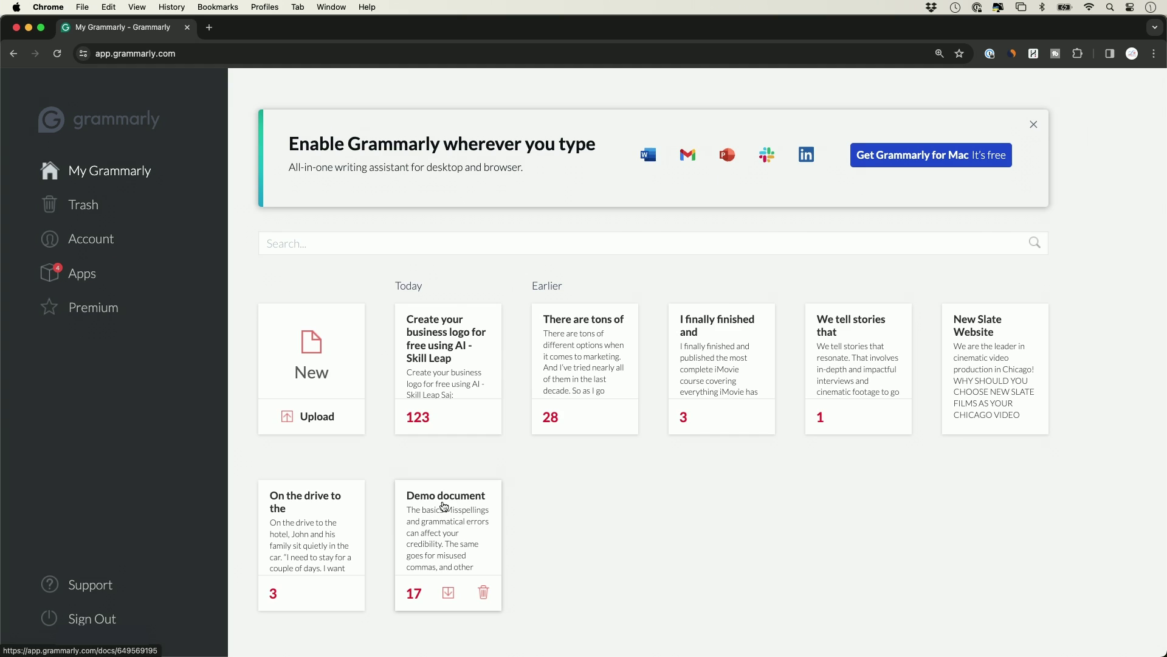
{"action": "left_click", "coordinate": [443, 507]}
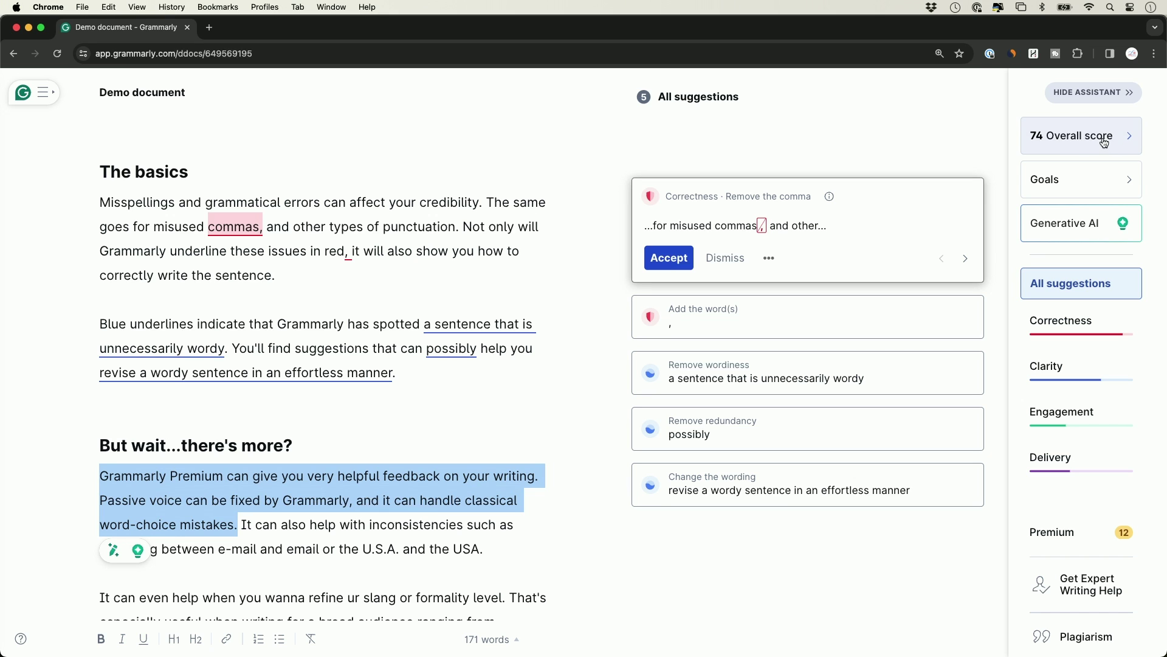
Open the Demo document's writing goals settings and close them with Done.
{"action": "left_click", "coordinate": [1059, 180]}
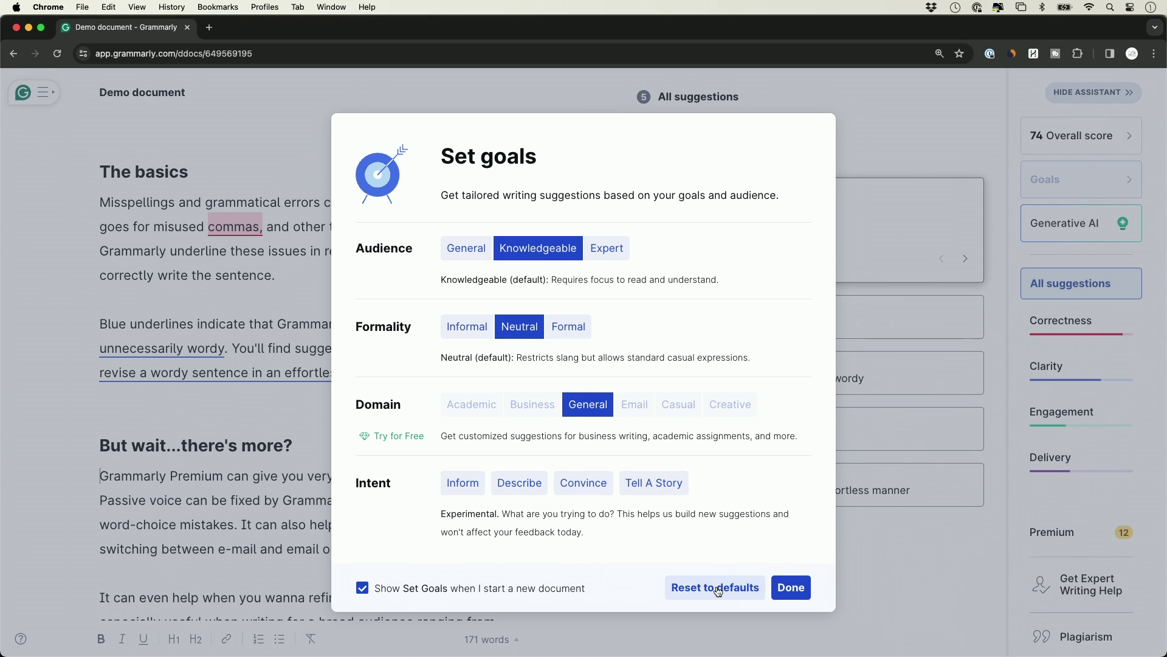
{"action": "left_click", "coordinate": [800, 591]}
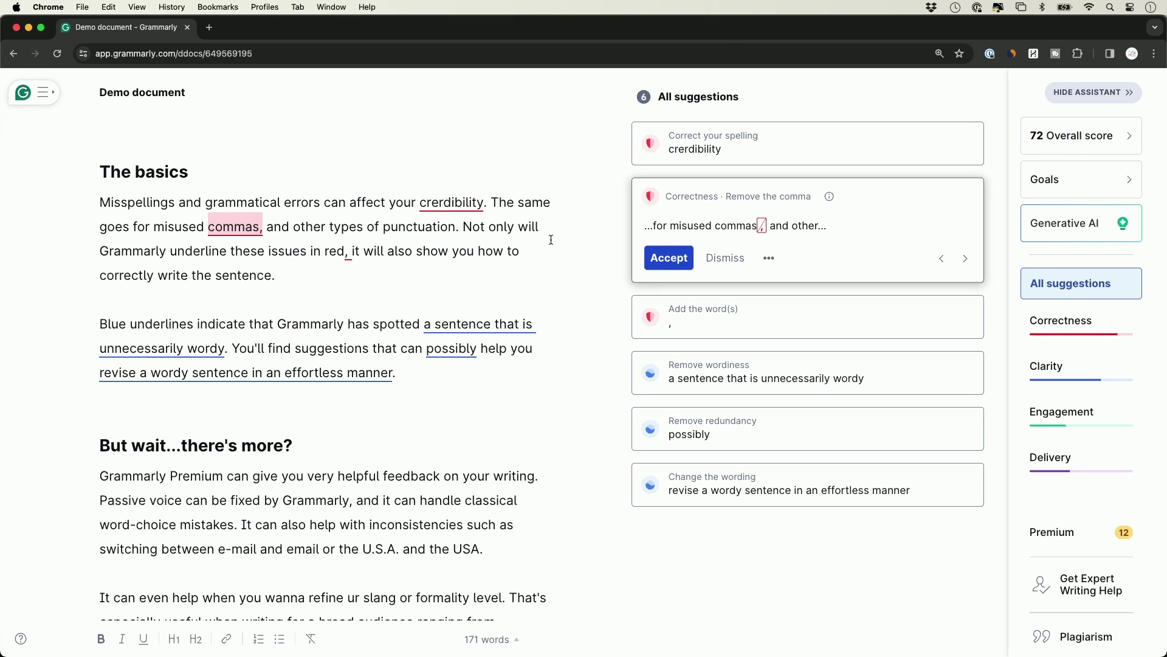
Fix 'crerdibility', drop the comma after 'commas', add 'but', and rewrite to 'an unnecessarily wordy sentence'.
{"action": "left_click", "coordinate": [453, 203]}
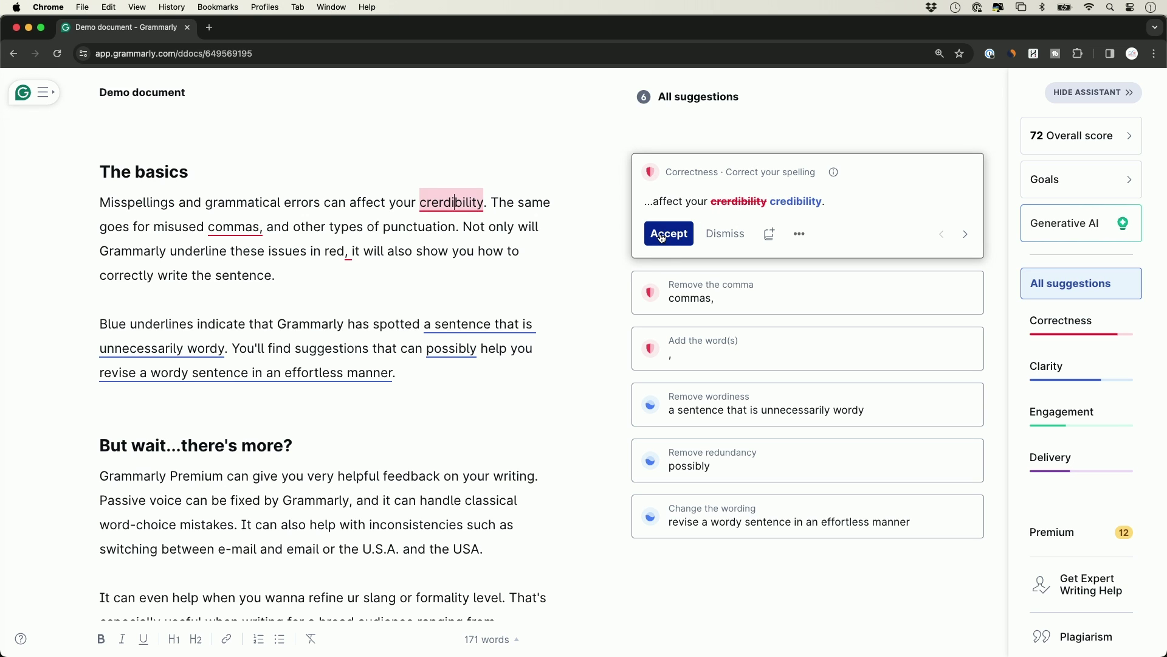
{"action": "left_click", "coordinate": [663, 235]}
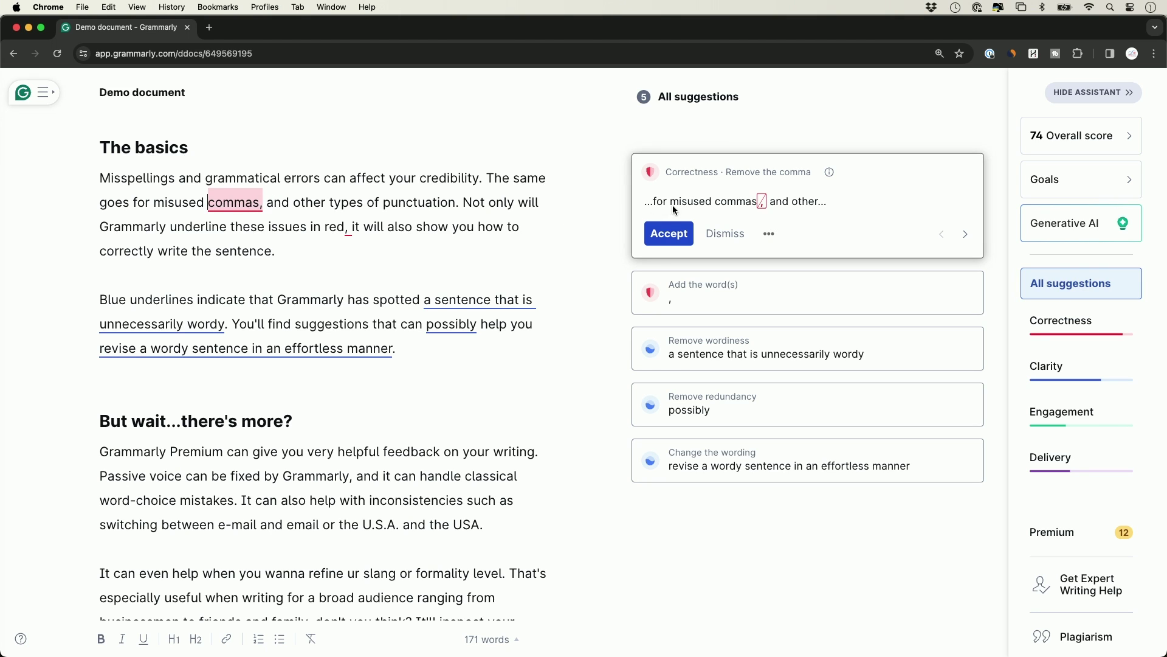
{"action": "left_click", "coordinate": [676, 238]}
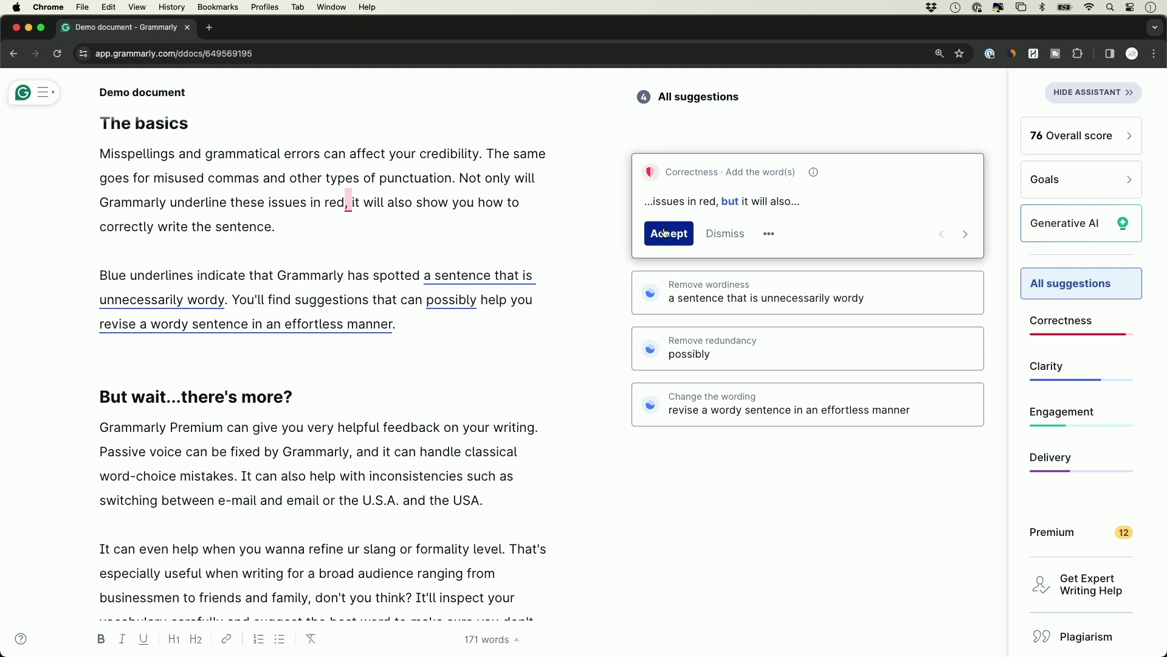
{"action": "left_click", "coordinate": [665, 233]}
{"action": "left_click", "coordinate": [664, 171]}
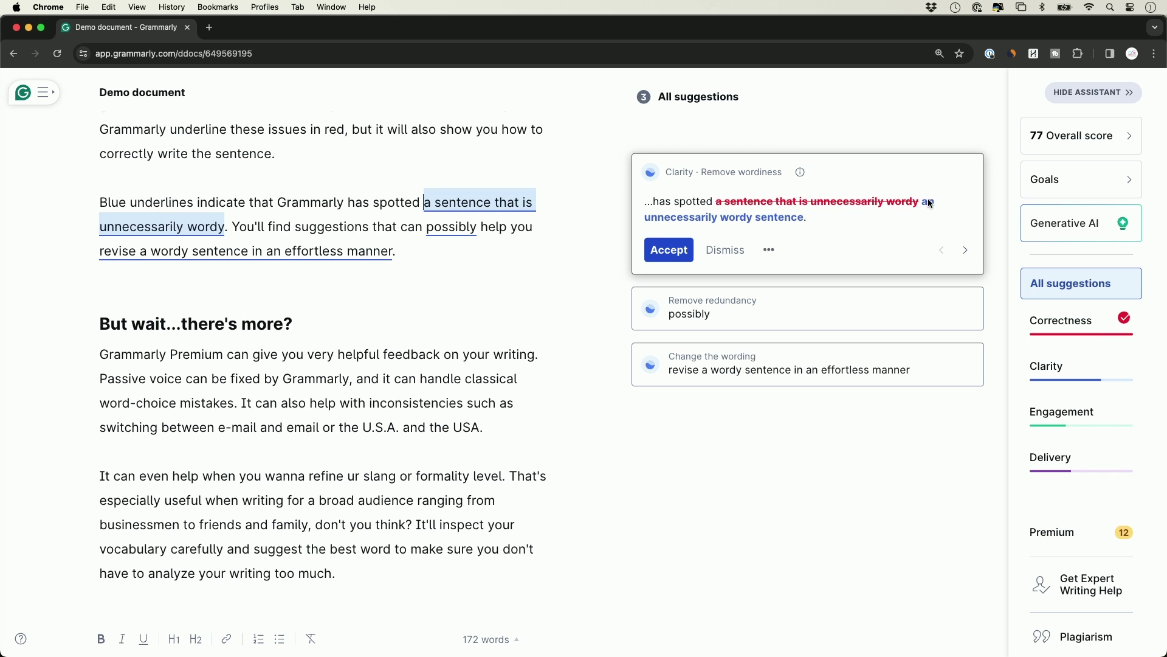
{"action": "left_click", "coordinate": [680, 251]}
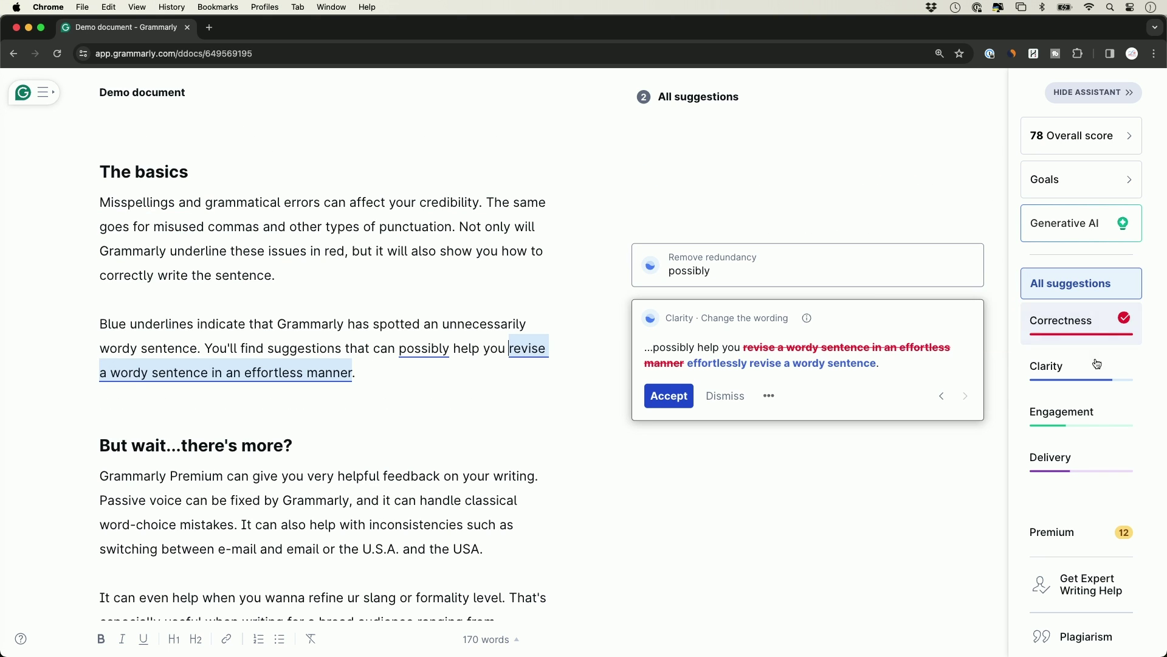
Browse the Clarity, Correctness and Engagement suggestion categories, reaching Engagement's Premium offer.
{"action": "left_click", "coordinate": [1094, 372]}
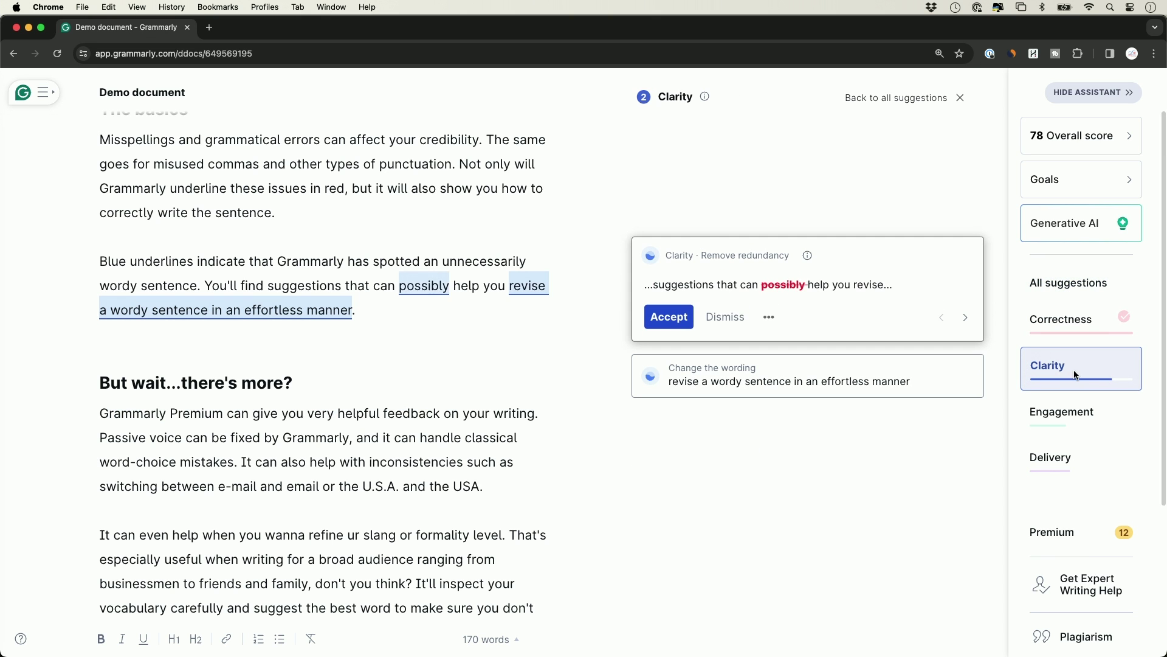
{"action": "left_click", "coordinate": [1078, 329]}
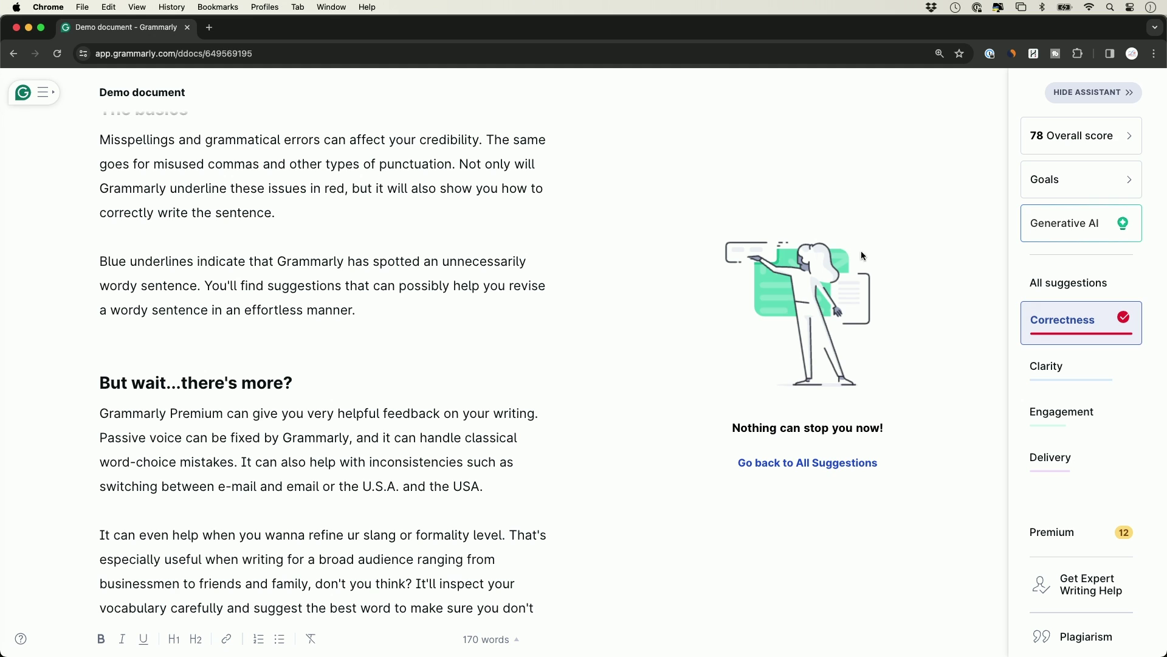
{"action": "left_click", "coordinate": [1065, 413]}
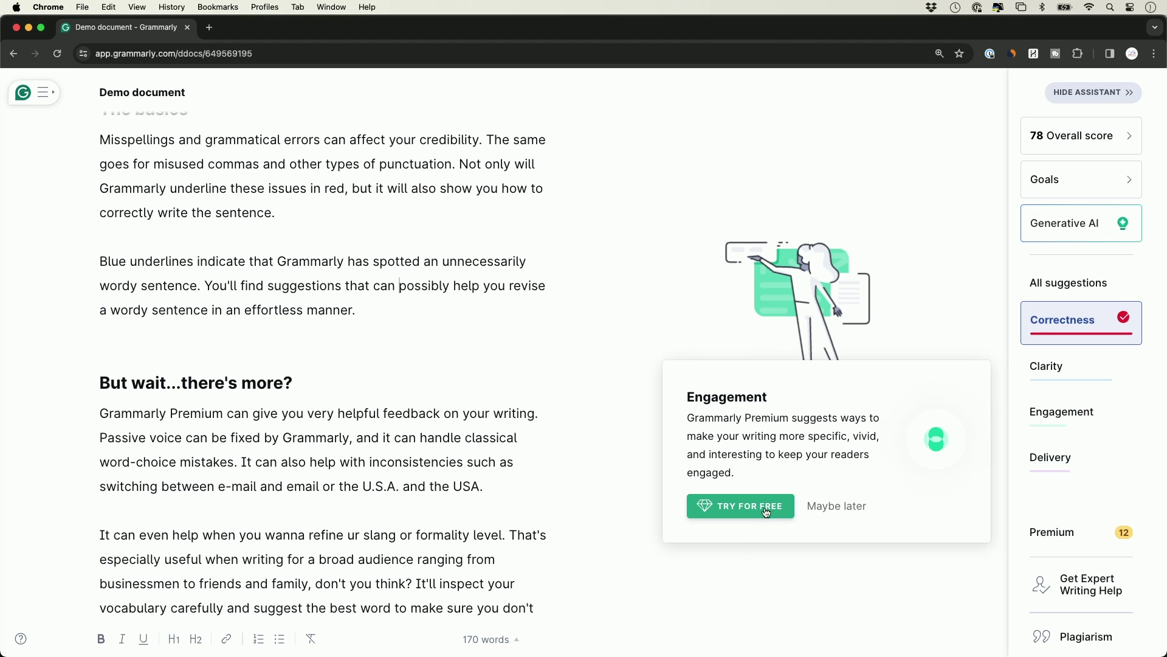
Dismiss the Engagement and Delivery Premium offers, view Plagiarism, then launch the Generative AI assistant.
{"action": "left_click", "coordinate": [824, 507]}
{"action": "left_click", "coordinate": [1043, 474]}
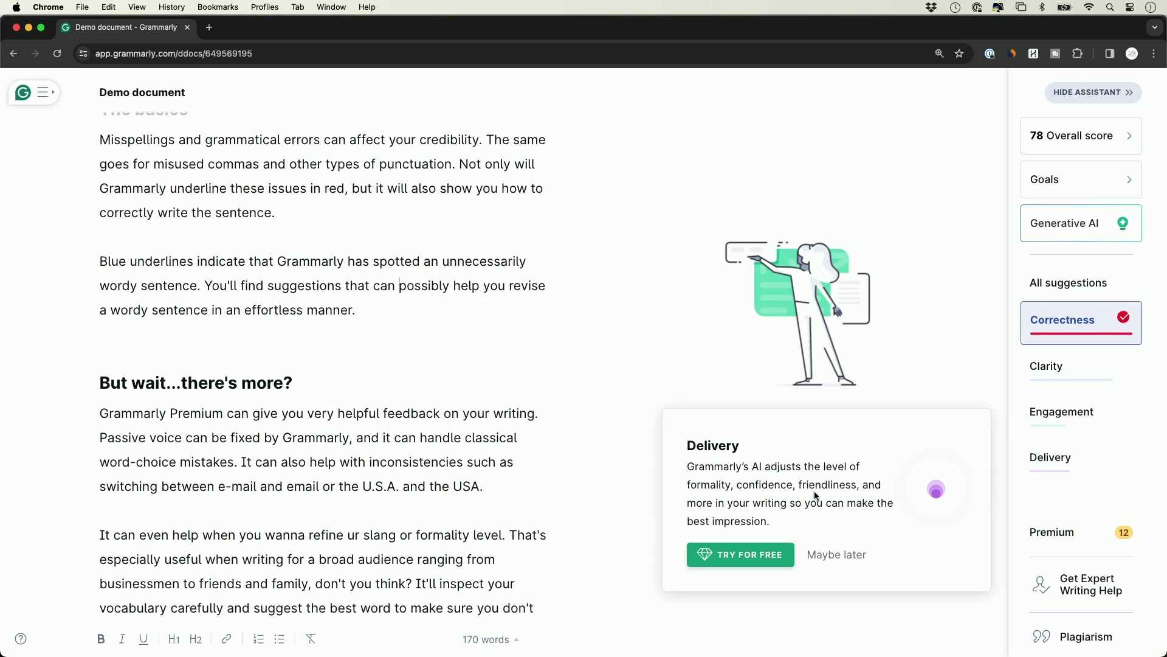
{"action": "left_click", "coordinate": [1074, 519]}
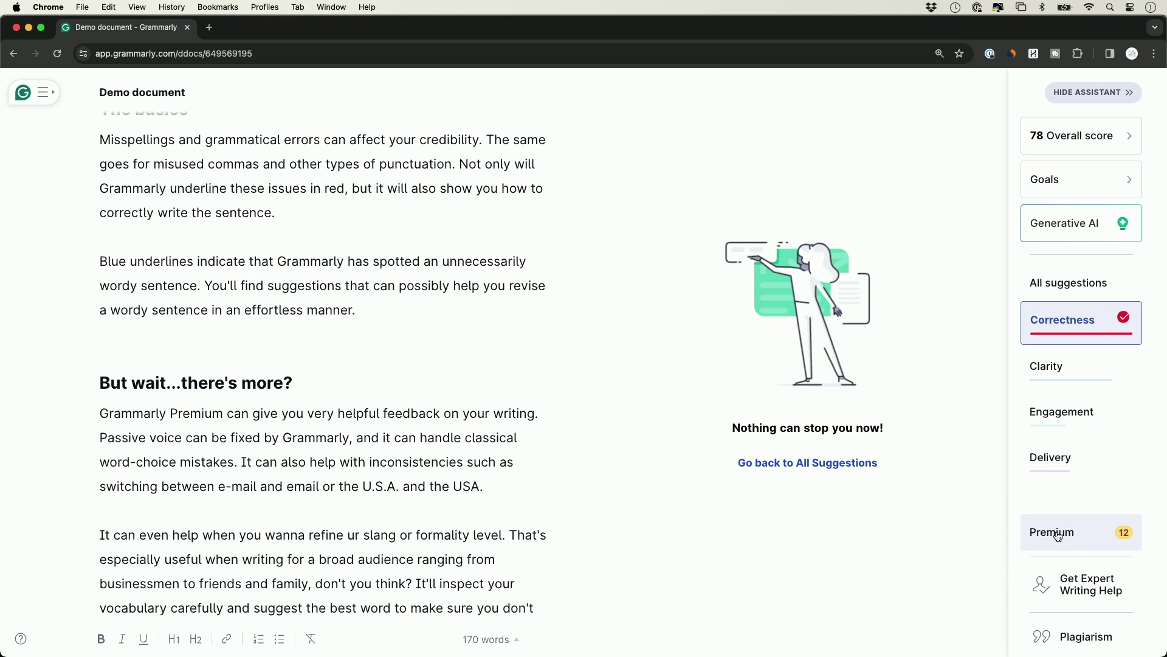
{"action": "left_click", "coordinate": [1089, 635]}
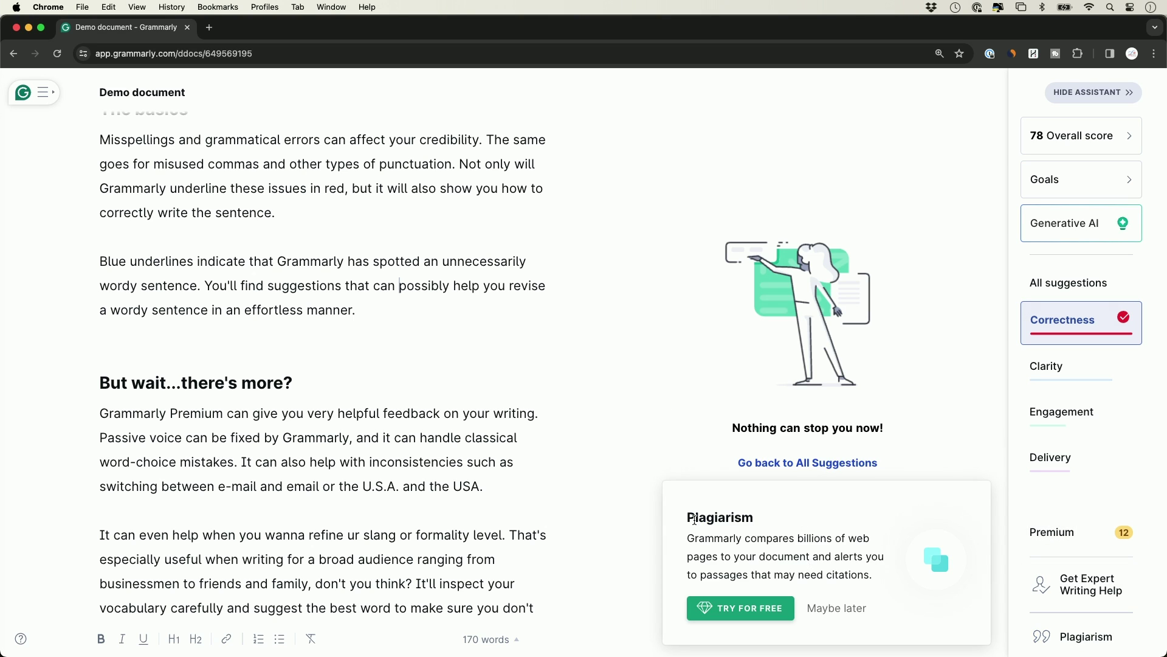
{"action": "left_click_drag", "start_coordinate": [695, 520], "coordinate": [783, 523]}
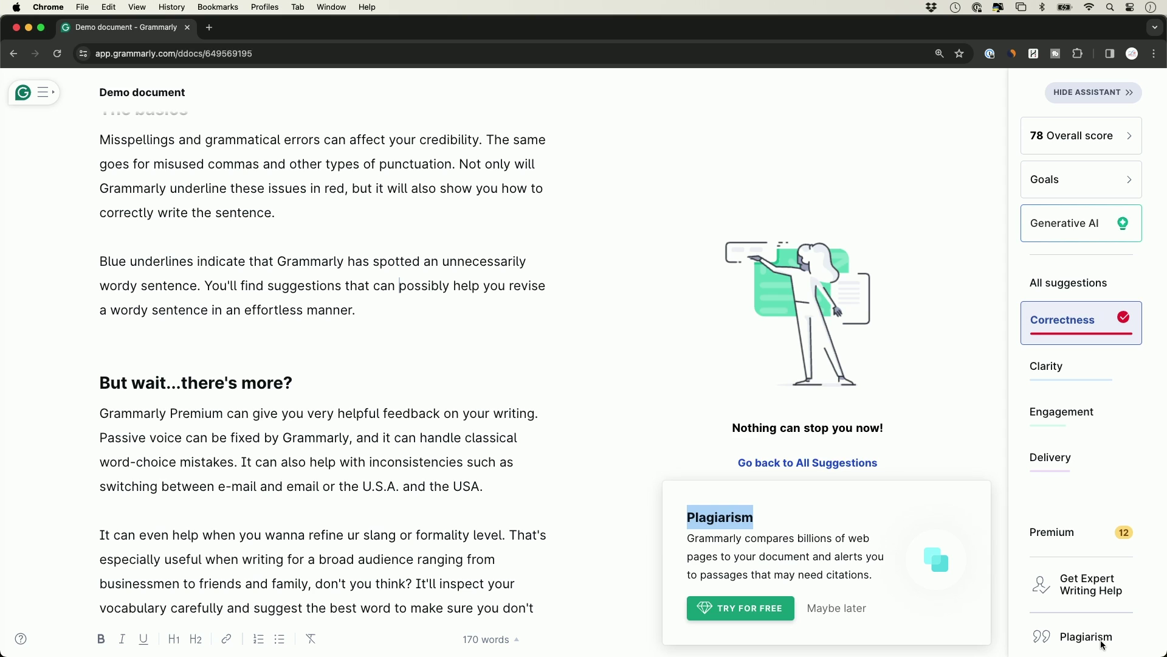
{"action": "left_click", "coordinate": [1065, 224]}
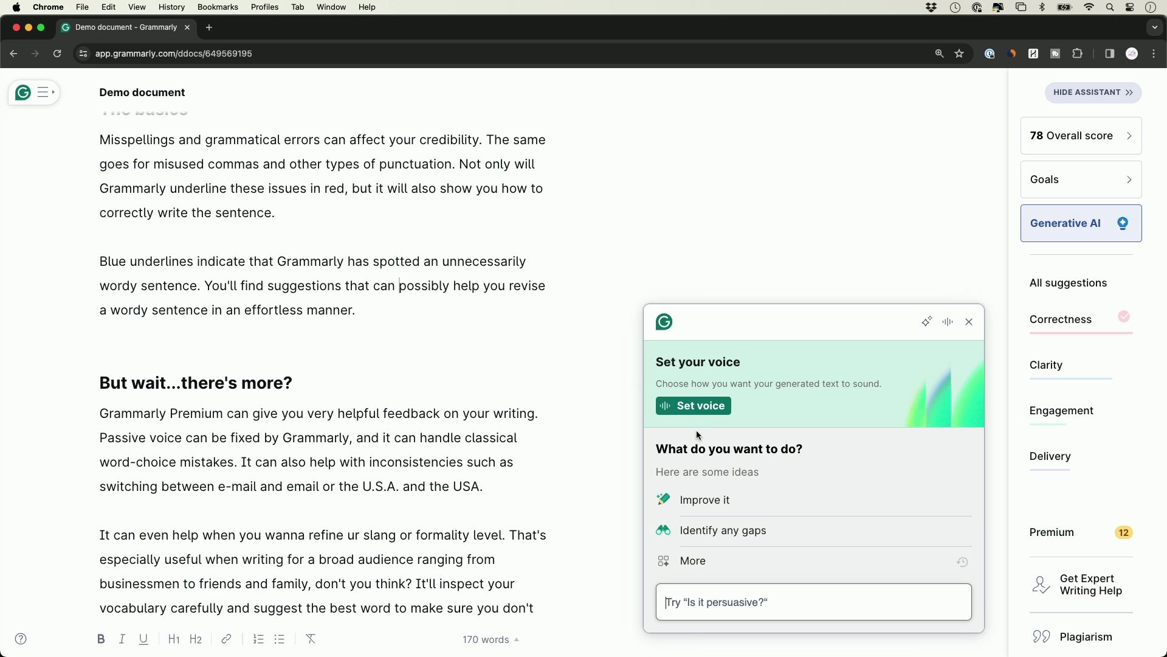
Set the writing voice to Casual and Personable with the Marketing professional profession.
{"action": "left_click", "coordinate": [694, 405]}
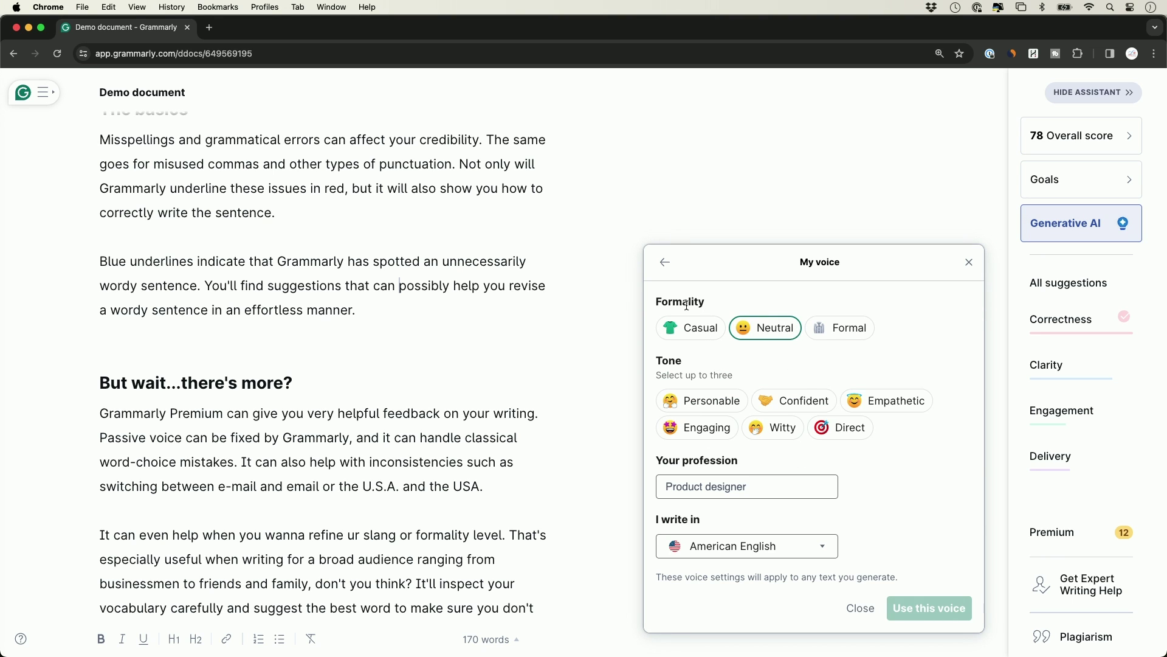
{"action": "left_click", "coordinate": [691, 327]}
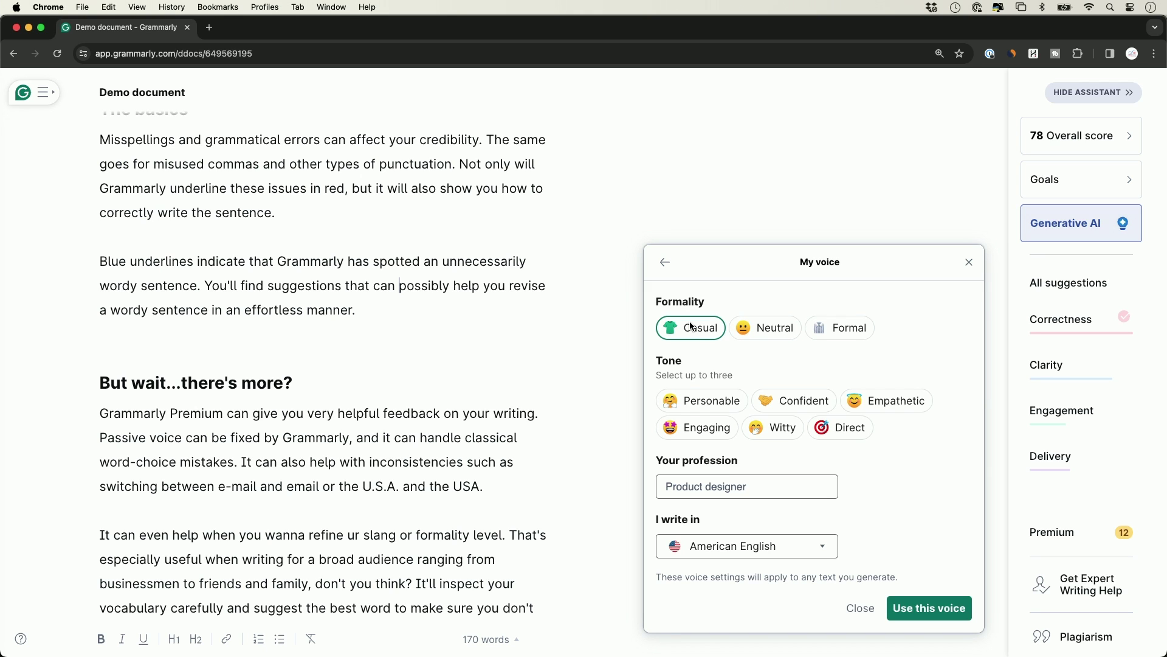
{"action": "left_click", "coordinate": [706, 401]}
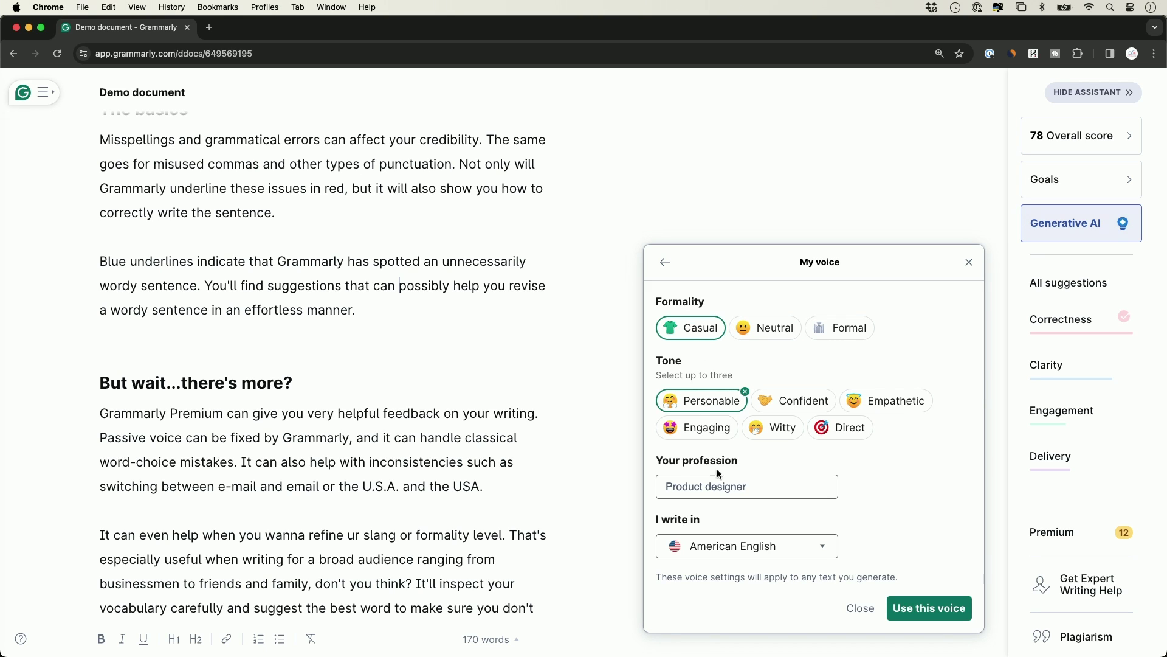
{"action": "left_click", "coordinate": [745, 488]}
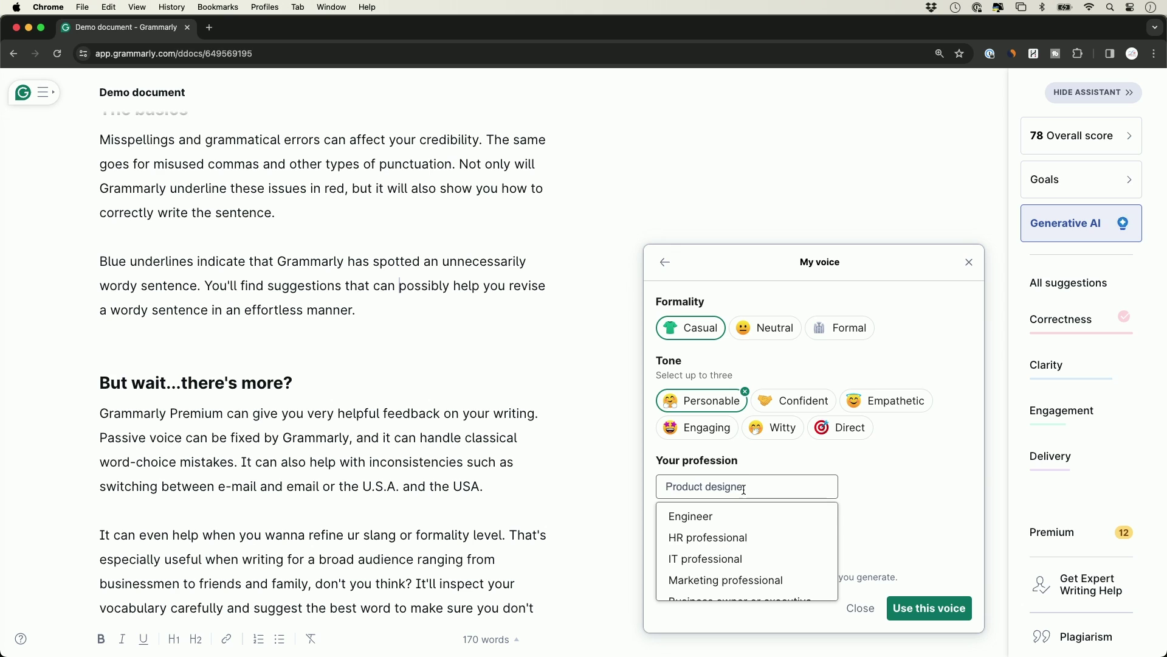
{"action": "left_click", "coordinate": [717, 575]}
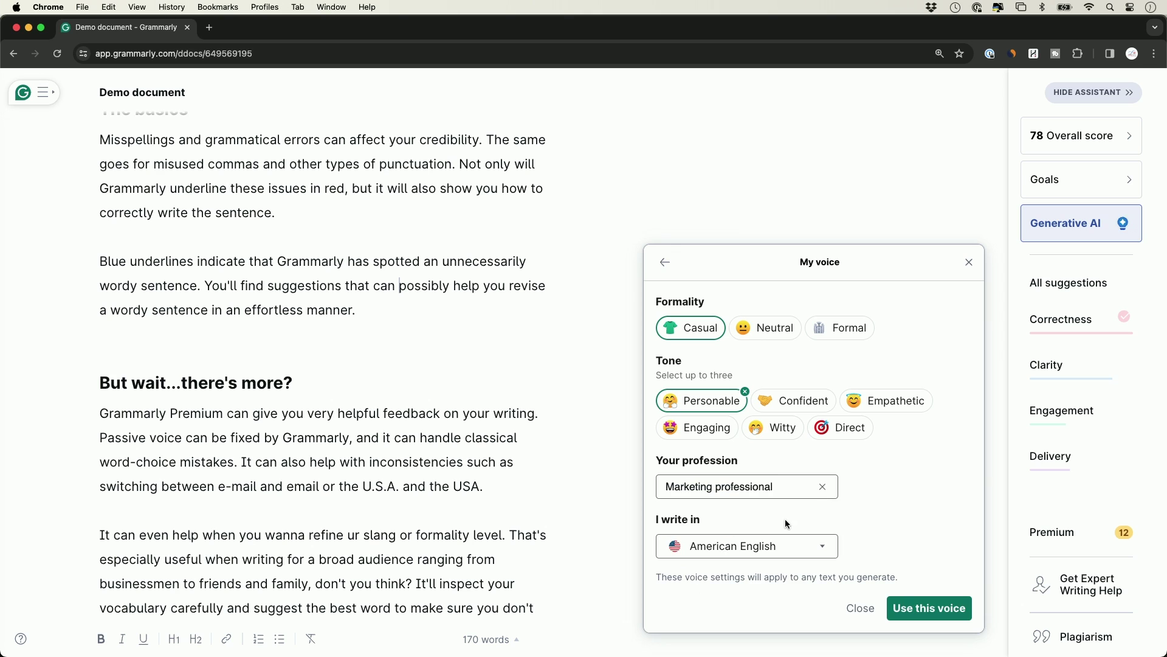
{"action": "left_click", "coordinate": [916, 609]}
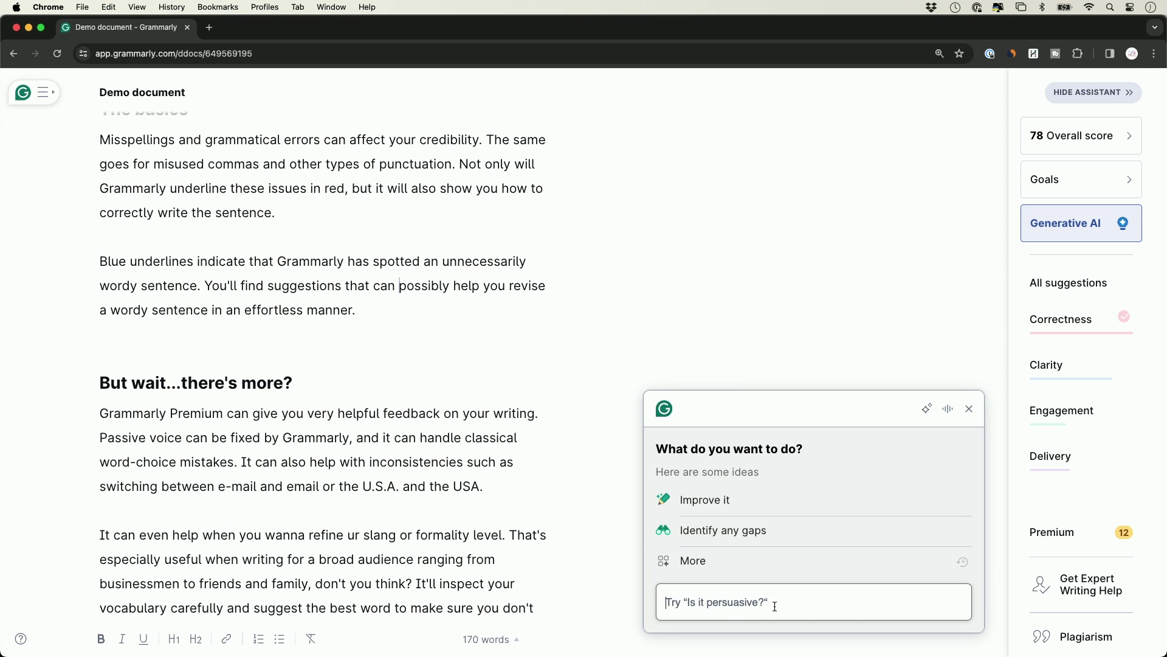
Generate an 'Improve it' rewrite, insert it into the document, and close the AI panel.
{"action": "left_click", "coordinate": [699, 500]}
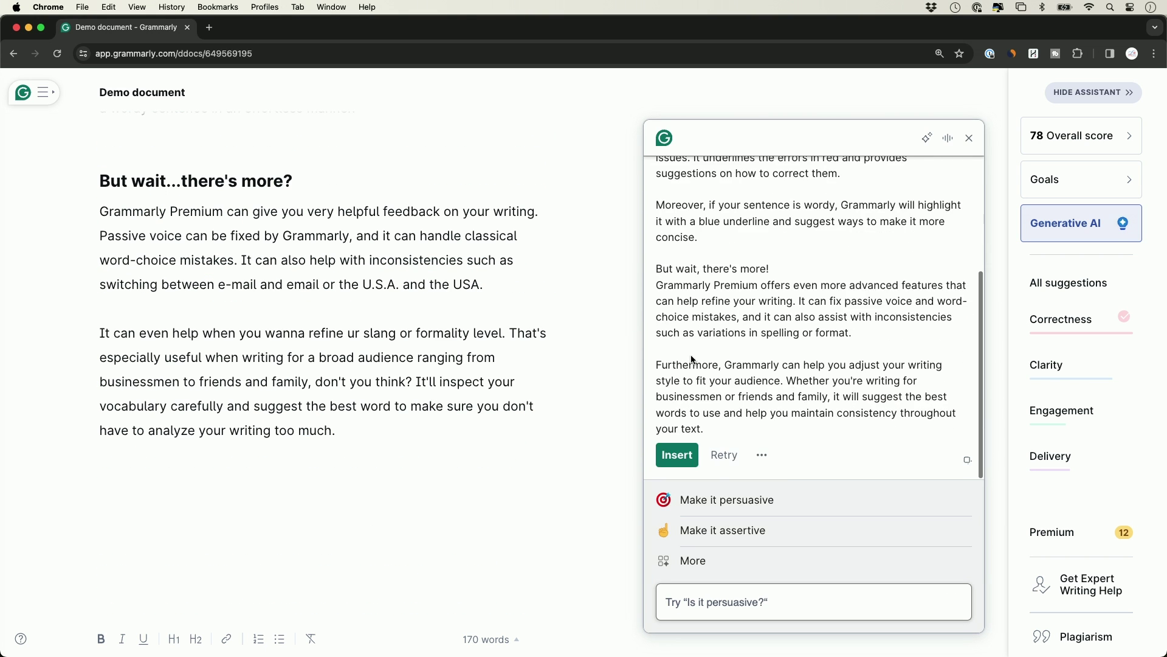
{"action": "left_click", "coordinate": [684, 458]}
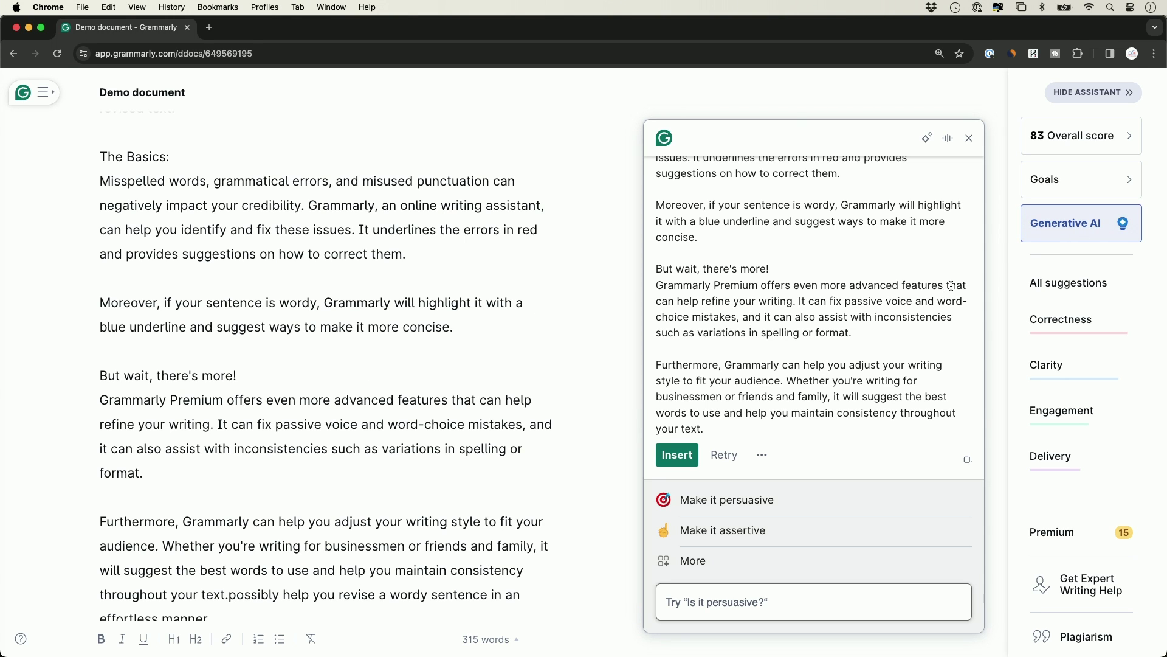
{"action": "left_click", "coordinate": [970, 138]}
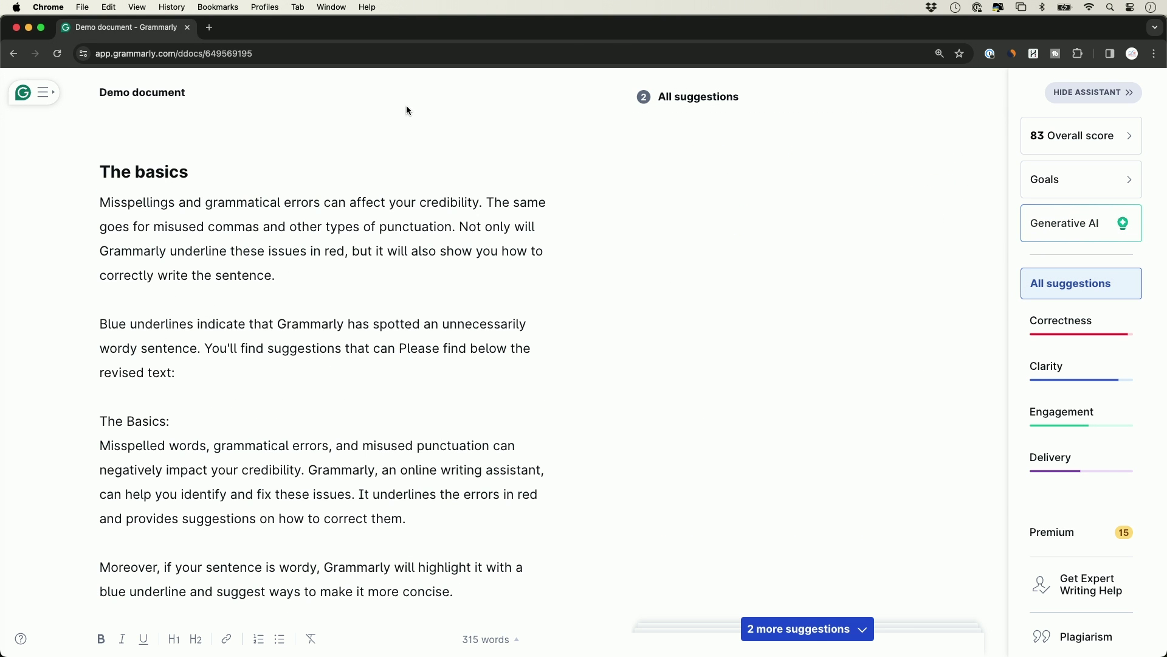
{"action": "left_click", "coordinate": [43, 93]}
Go to My Grammarly and start a new document from the New card.
{"action": "left_click", "coordinate": [81, 137]}
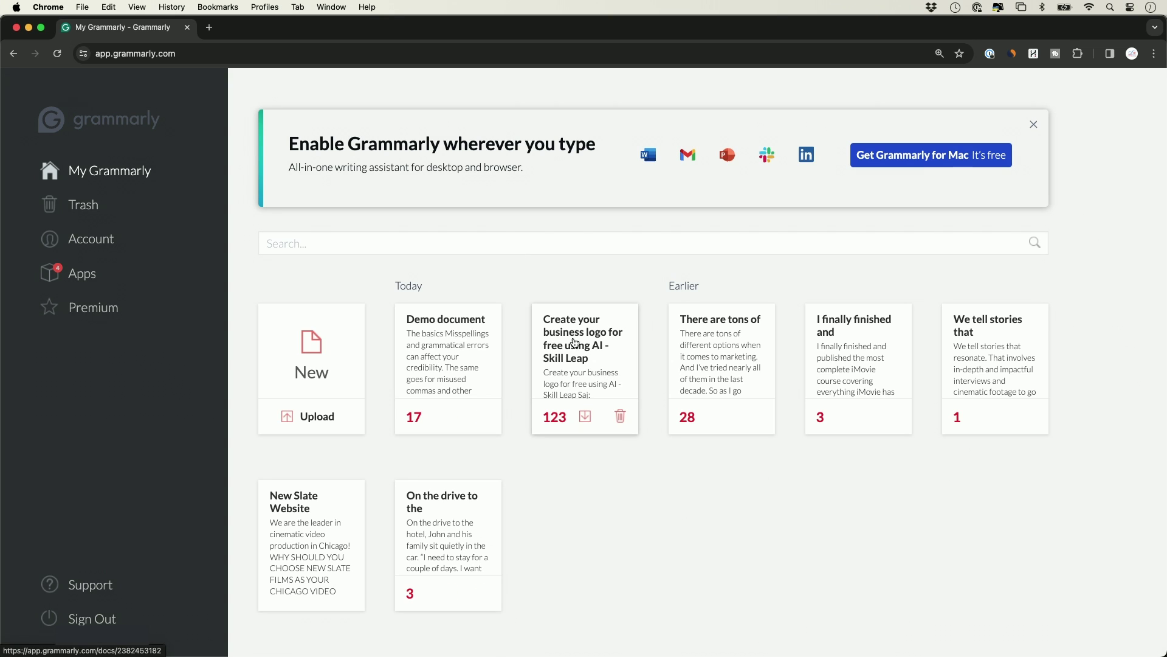
{"action": "left_click", "coordinate": [311, 372]}
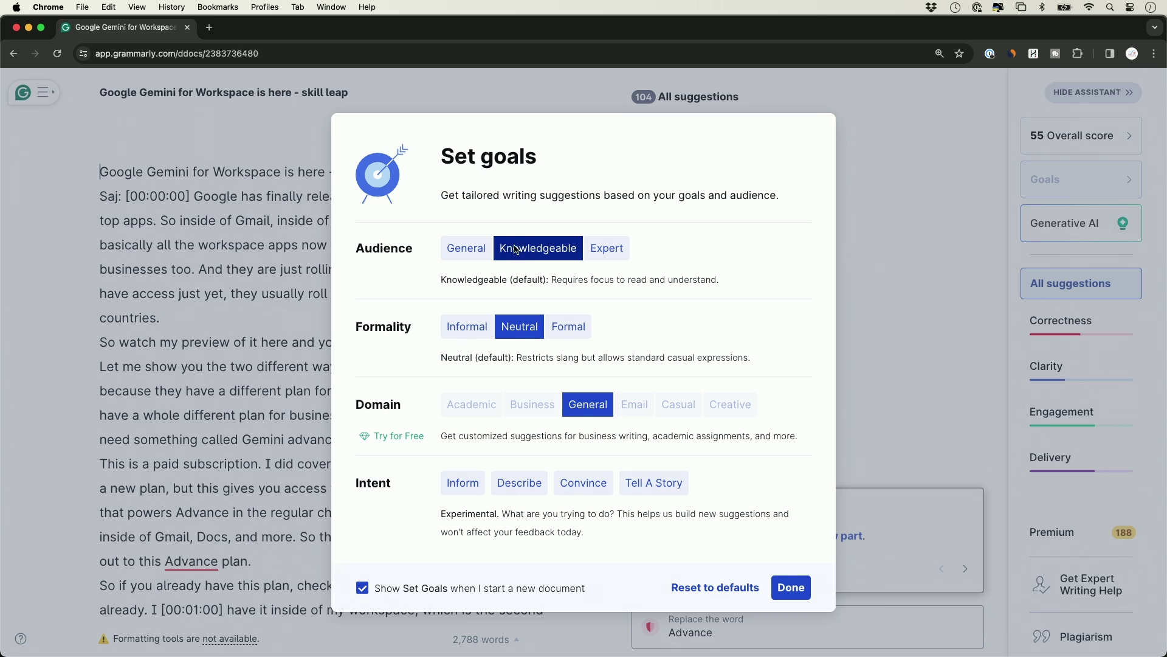
Choose General audience and Inform intent, then confirm the goals.
{"action": "left_click", "coordinate": [466, 254]}
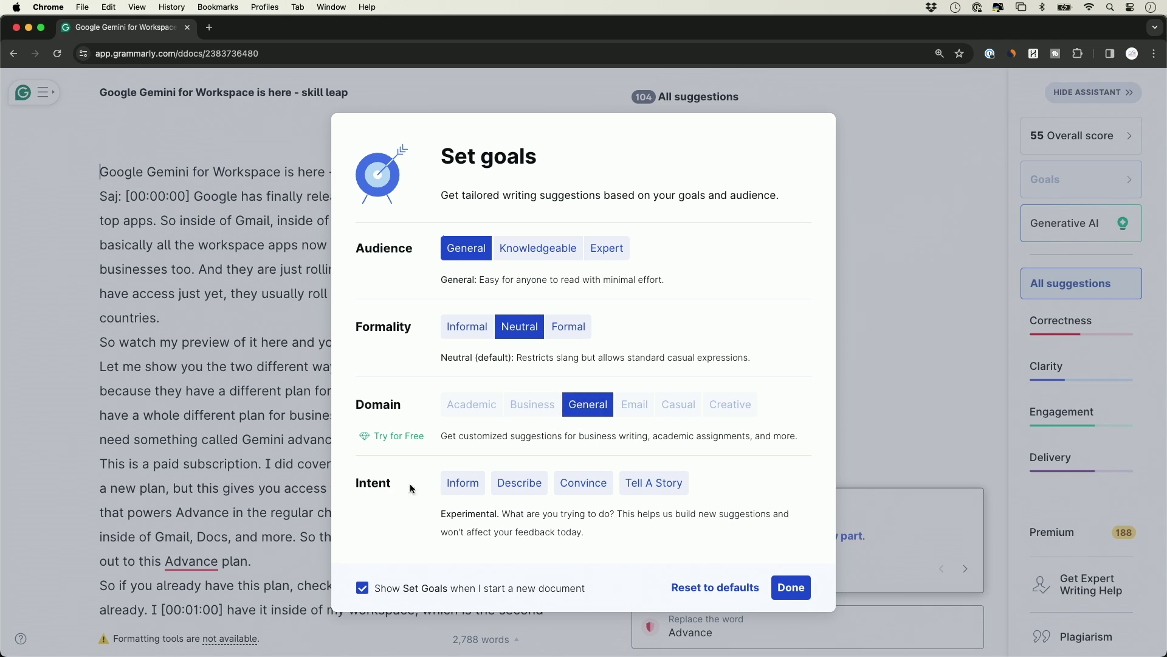
{"action": "left_click", "coordinate": [469, 490]}
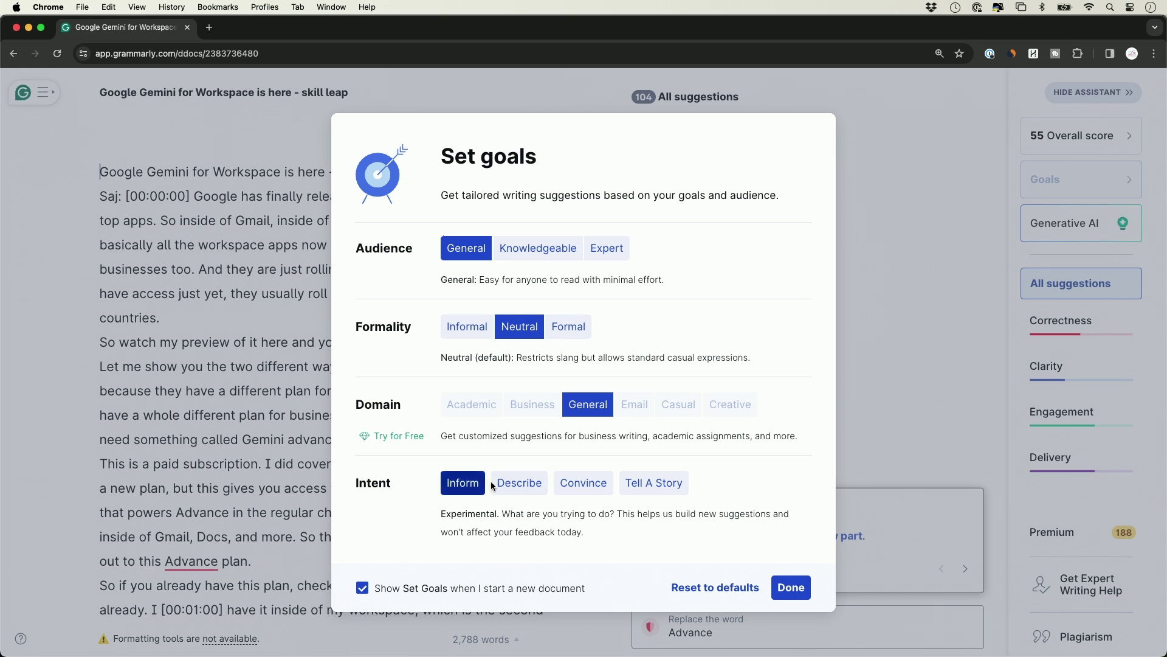
{"action": "left_click", "coordinate": [805, 598]}
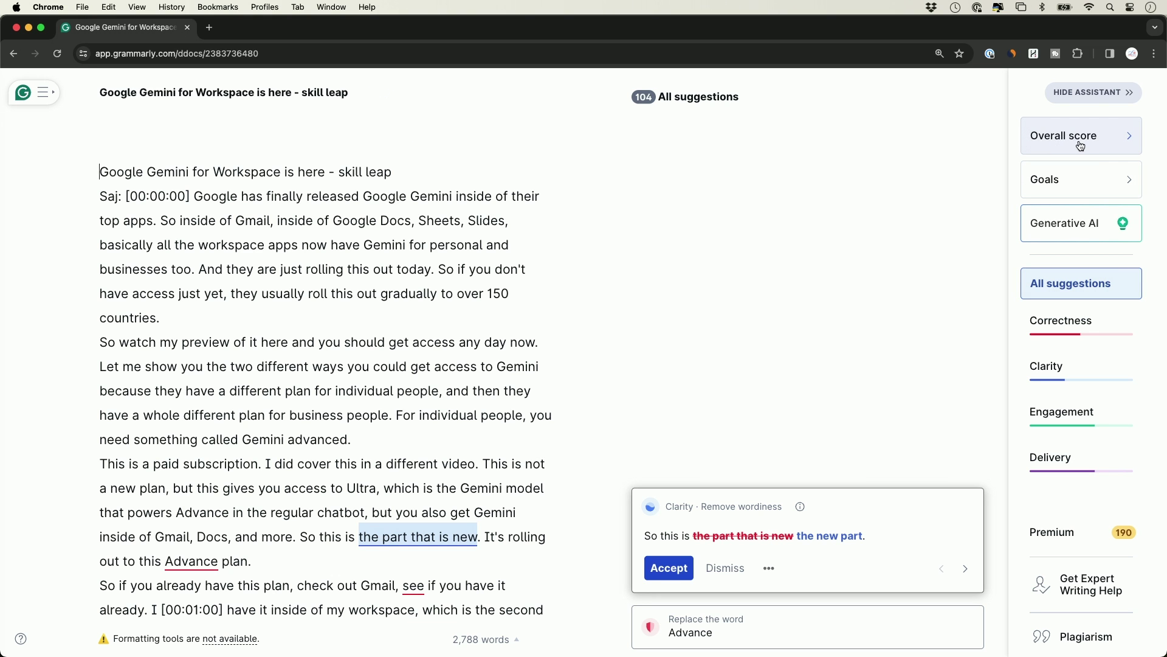
{"action": "left_click", "coordinate": [1081, 146]}
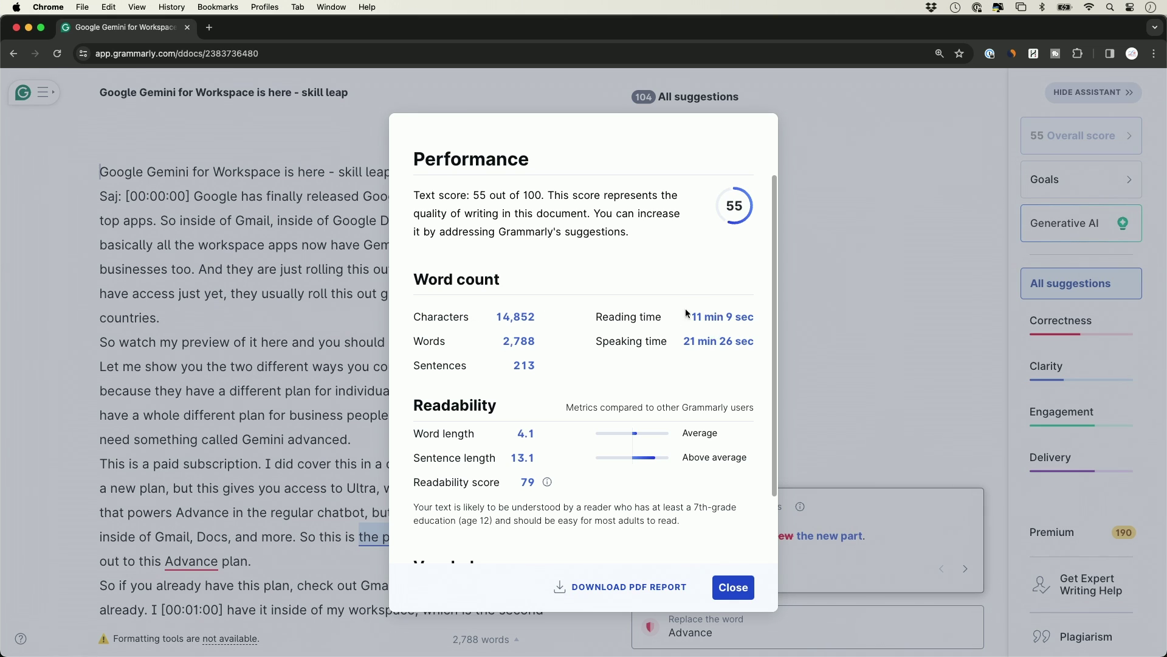
{"action": "left_click_drag", "start_coordinate": [693, 316], "coordinate": [752, 316]}
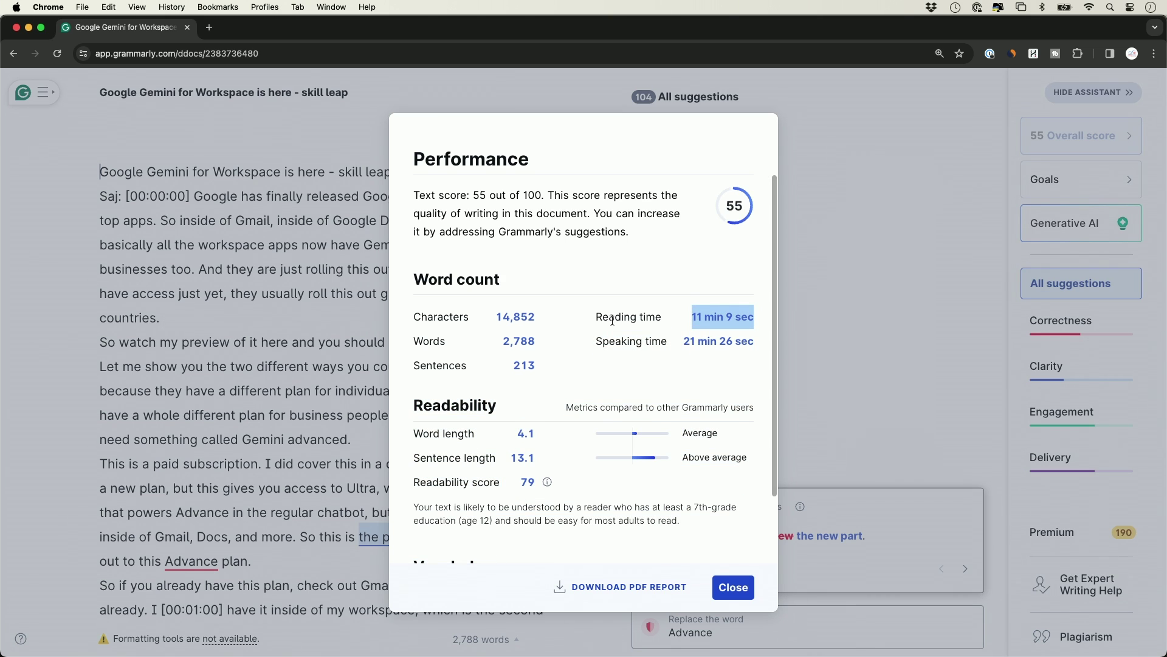
{"action": "scroll", "coordinate": [687, 349], "scroll_direction": "down", "scroll_amount": 3}
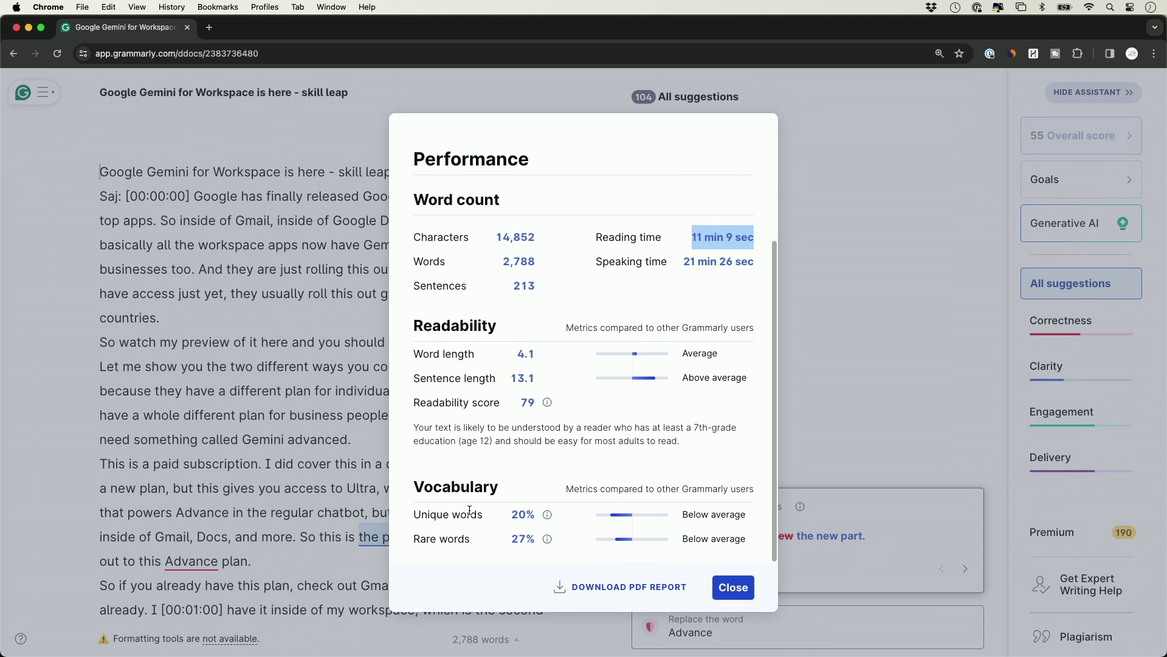
{"action": "scroll", "coordinate": [574, 496], "scroll_direction": "up", "scroll_amount": 3}
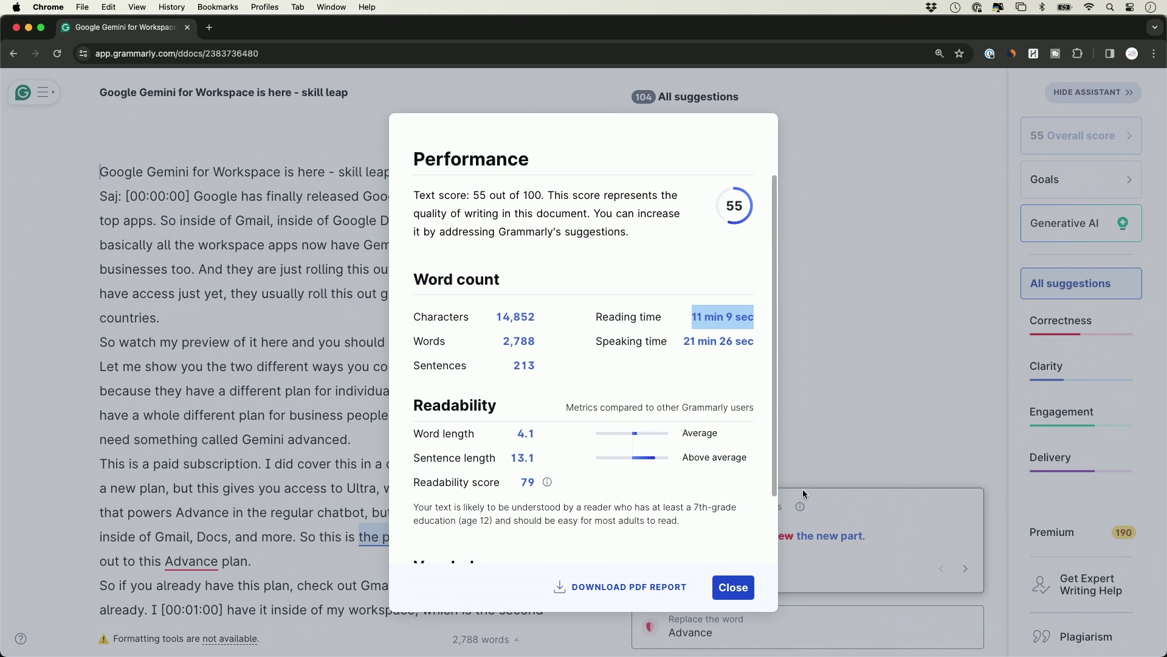
{"action": "left_click", "coordinate": [737, 585]}
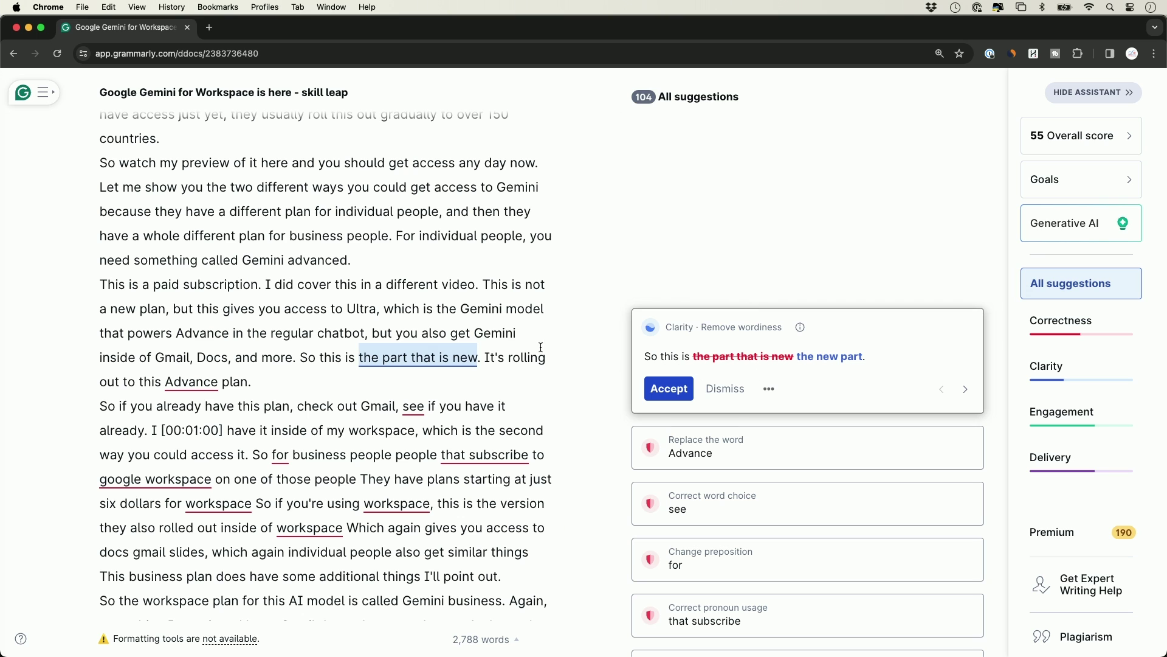
Under Correctness, accept capitalizing 'workspace' to 'Workspace', then return to All suggestions.
{"action": "left_click", "coordinate": [1067, 331]}
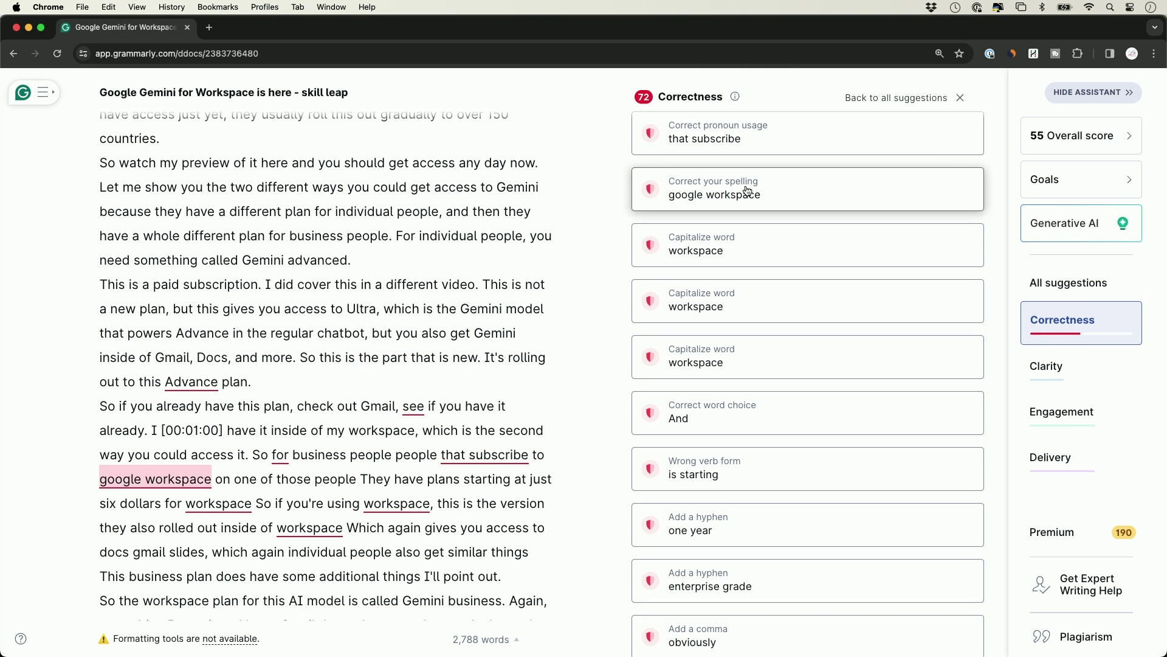
{"action": "left_click", "coordinate": [703, 240]}
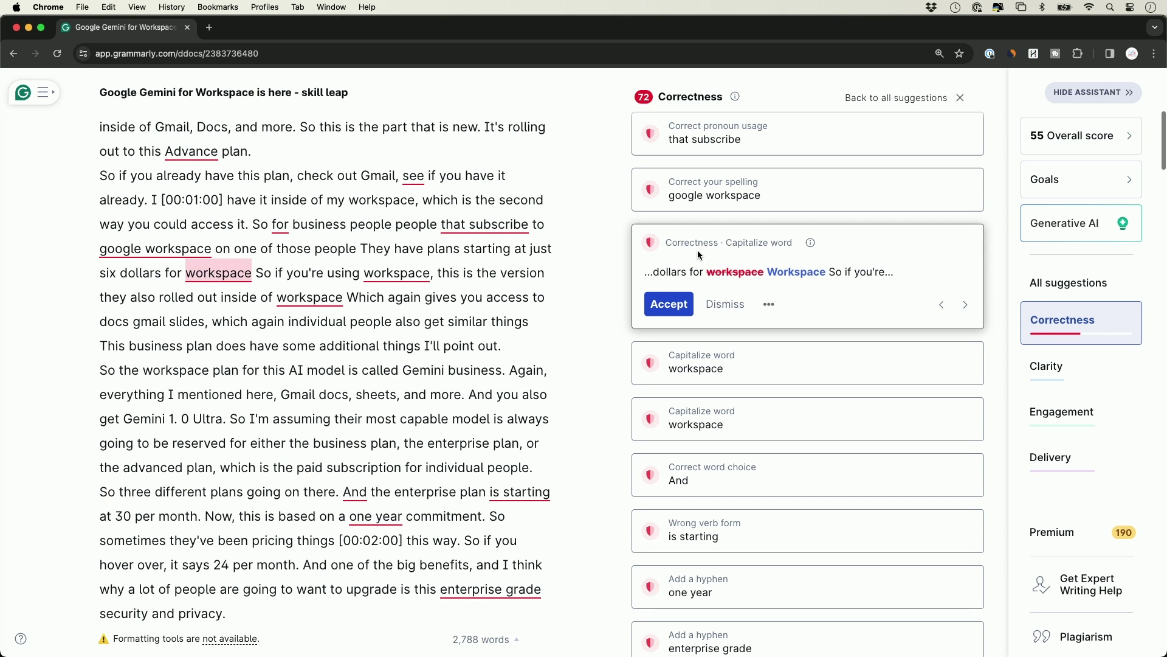
{"action": "left_click", "coordinate": [669, 304]}
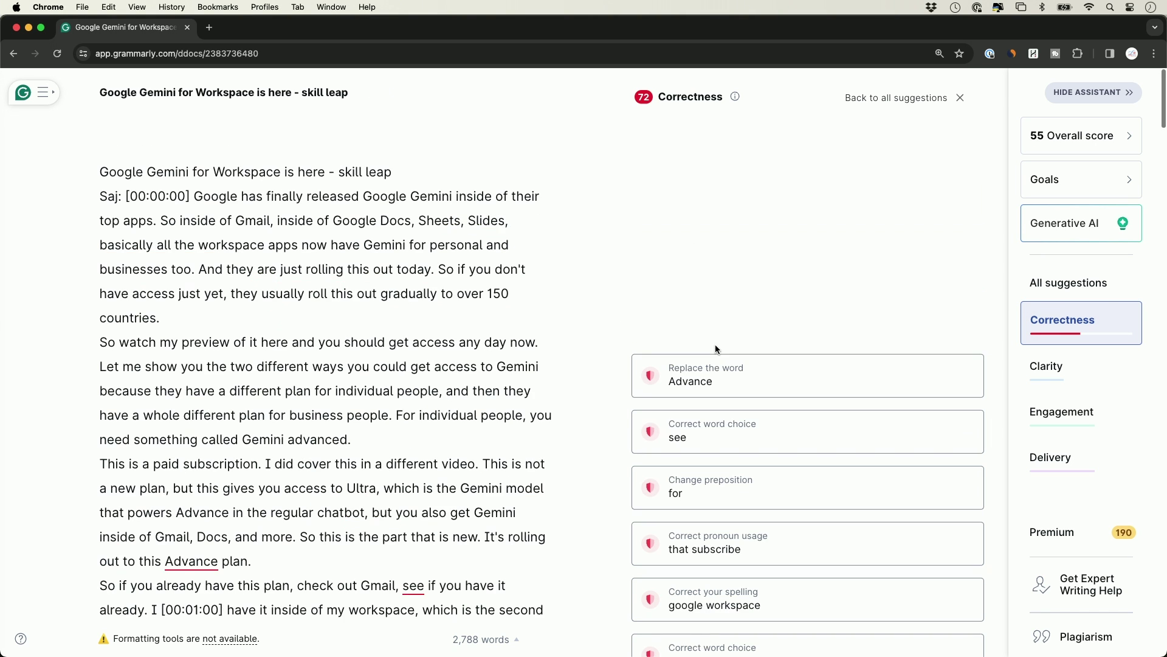
{"action": "left_click", "coordinate": [1095, 372]}
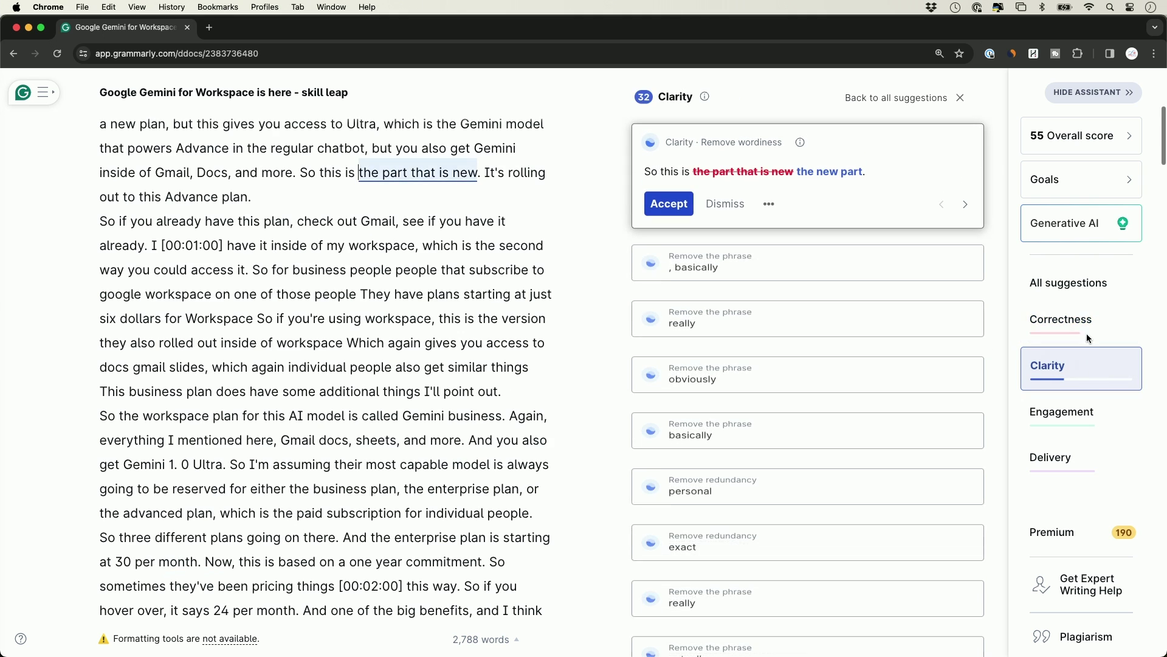
{"action": "left_click", "coordinate": [1065, 283]}
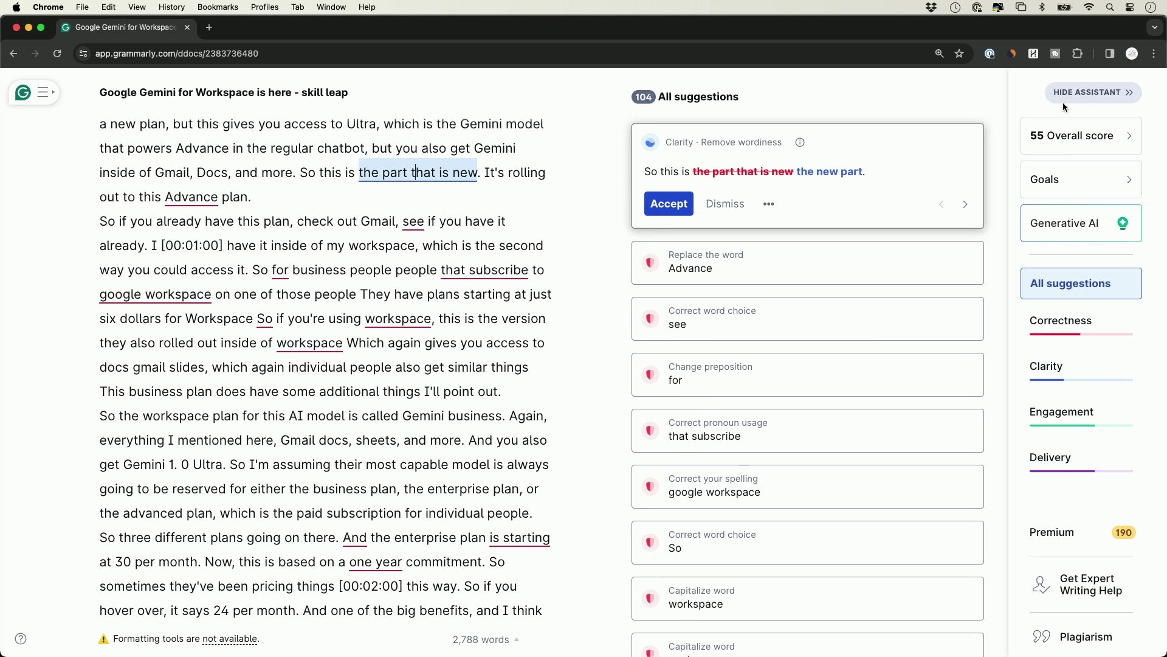
Collapse the assistant panel and accept the wordiness fix to 'the new part'.
{"action": "left_click", "coordinate": [1086, 94]}
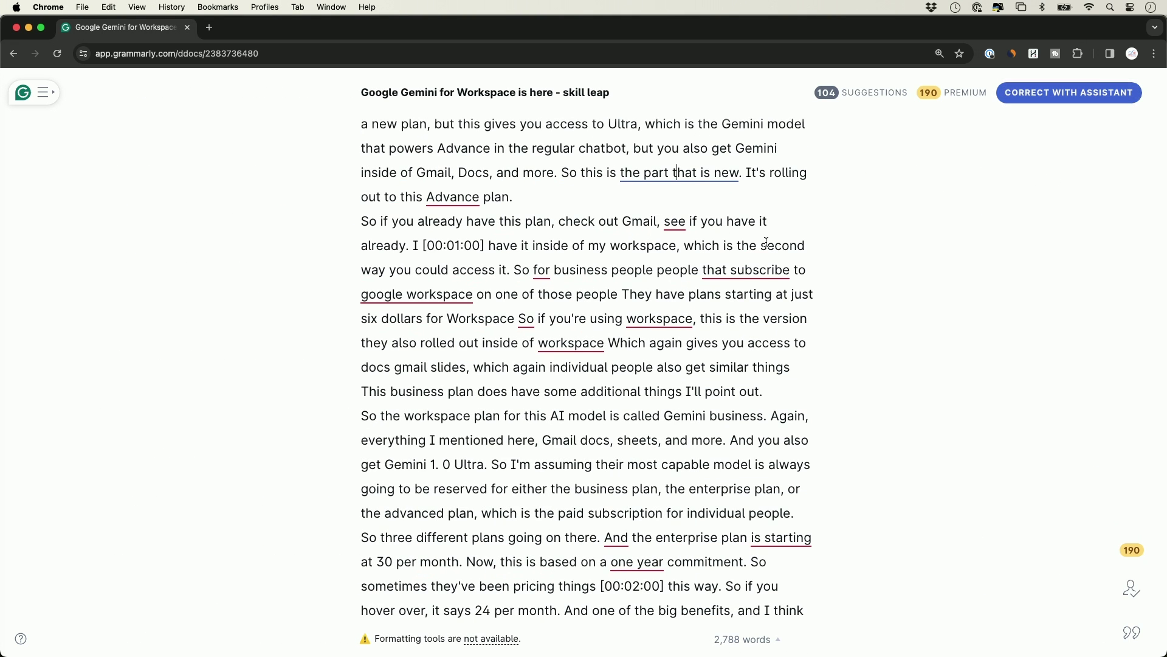
{"action": "scroll", "coordinate": [757, 287], "scroll_direction": "up", "scroll_amount": 1}
{"action": "left_click", "coordinate": [678, 203]}
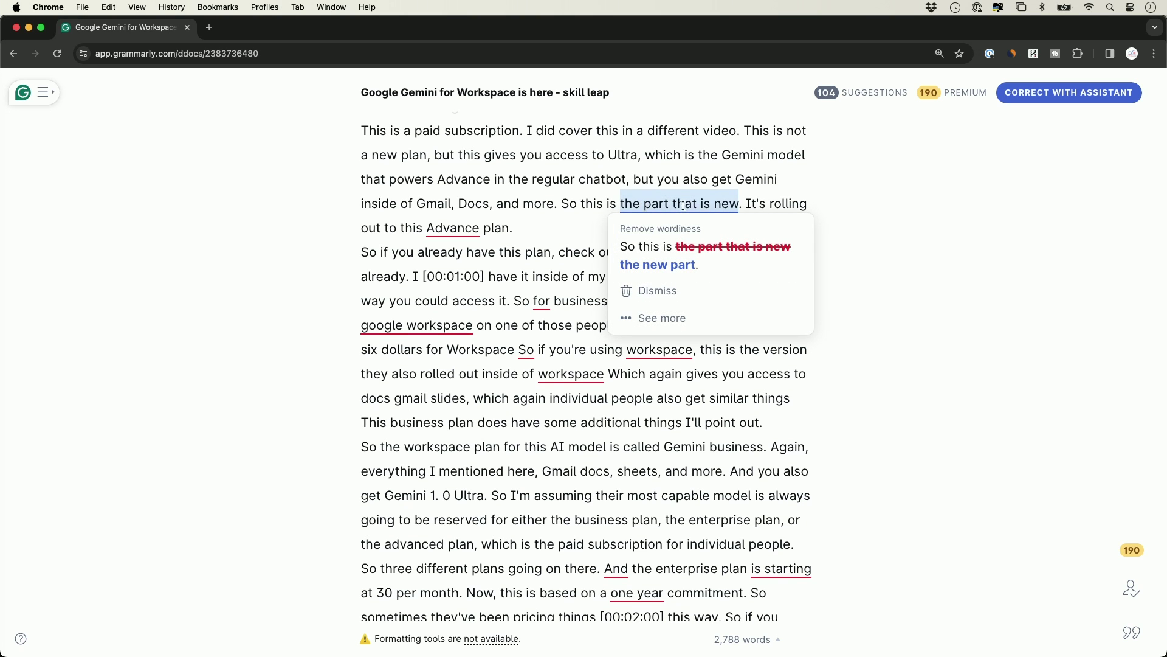
{"action": "left_click", "coordinate": [687, 249]}
Change 'Advance' to 'advanced', 'see' to 'and see', and 'that subscribe' to 'who subscribe'.
{"action": "left_click", "coordinate": [390, 230]}
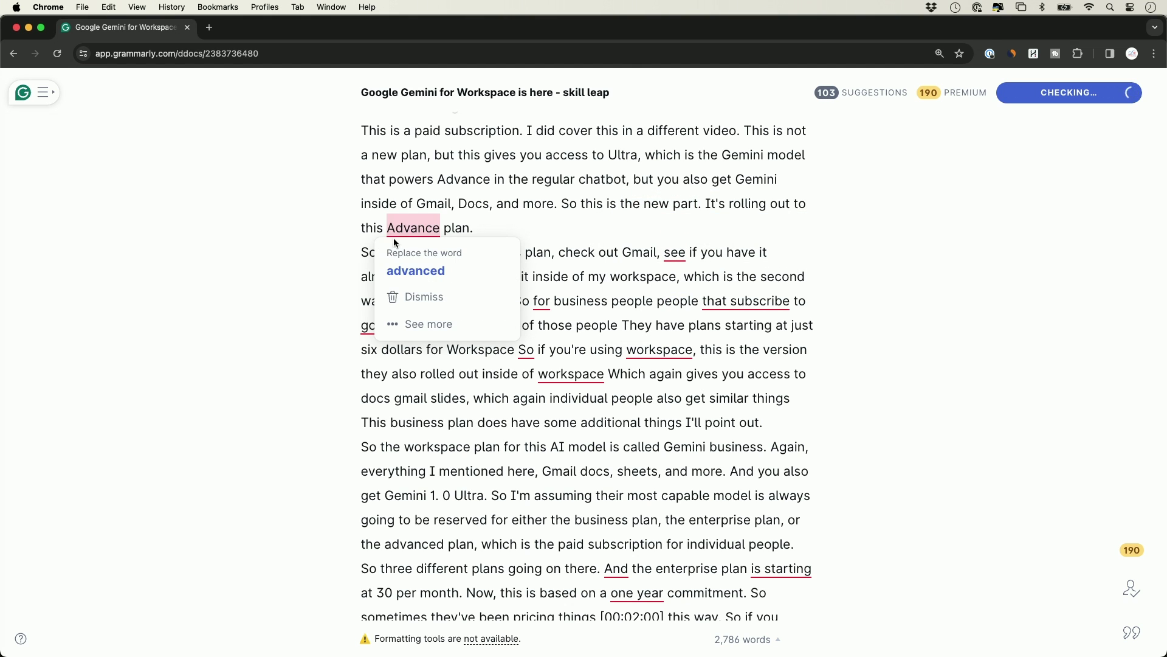
{"action": "left_click", "coordinate": [416, 270]}
{"action": "left_click", "coordinate": [675, 253]}
{"action": "left_click", "coordinate": [685, 288]}
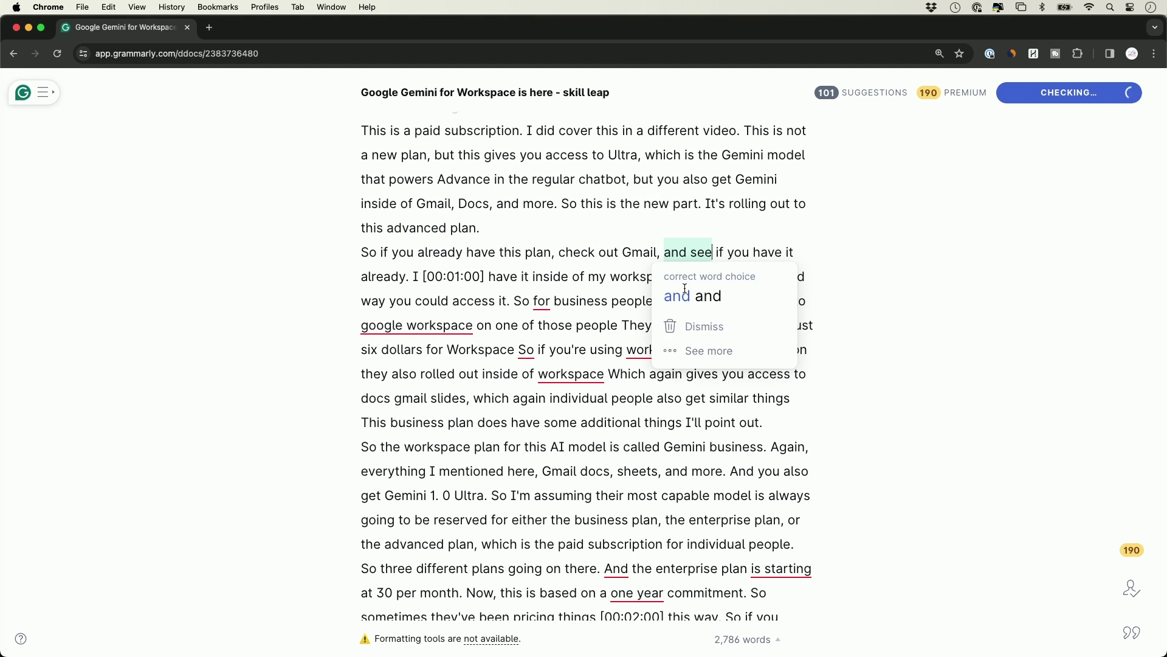
{"action": "left_click", "coordinate": [760, 301]}
{"action": "left_click", "coordinate": [736, 341]}
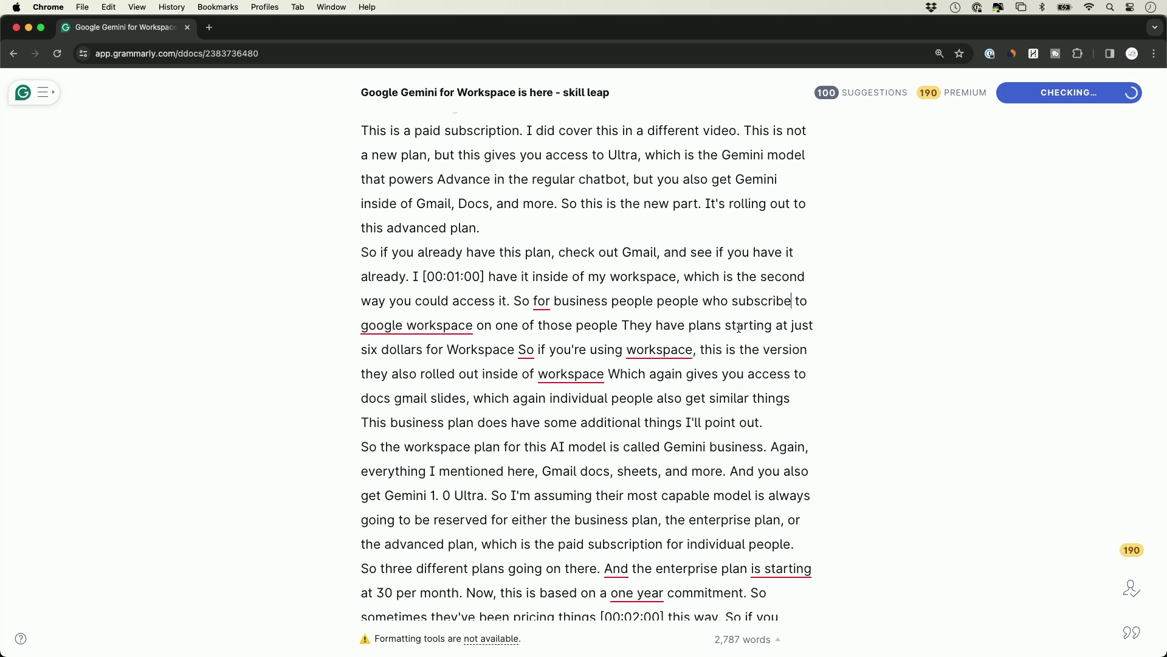
Capitalize both 'workspace' occurrences and correct 'google workspace' to 'Google Workspace'.
{"action": "left_click", "coordinate": [653, 353]}
{"action": "left_click", "coordinate": [655, 389]}
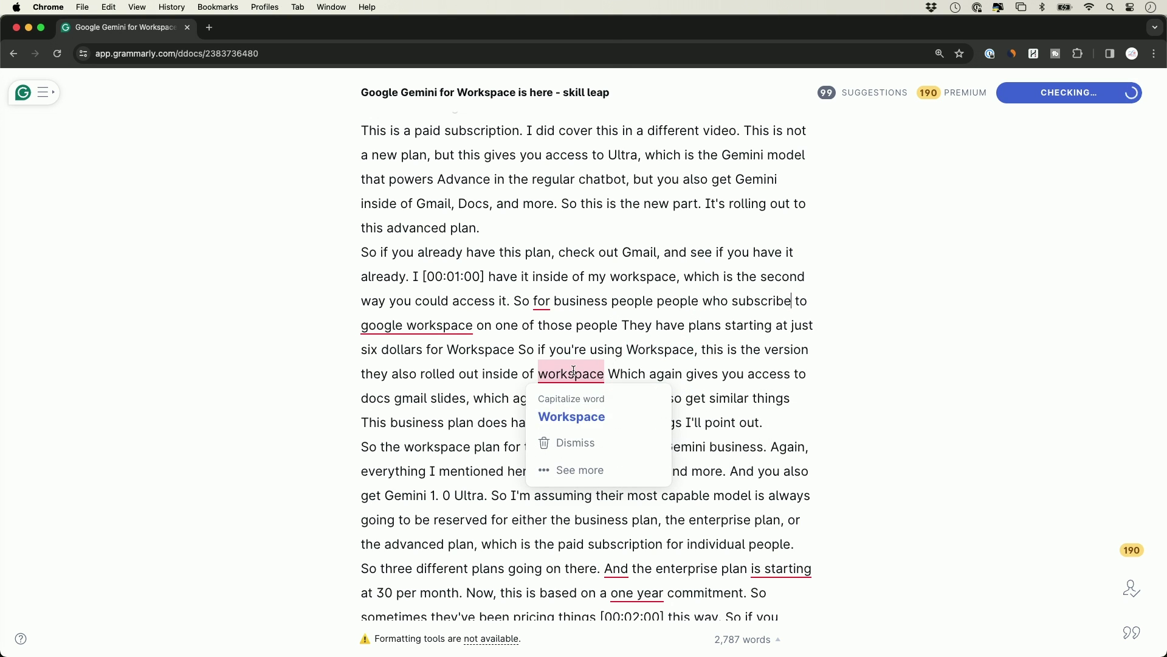
{"action": "left_click", "coordinate": [602, 413]}
{"action": "left_click", "coordinate": [425, 327]}
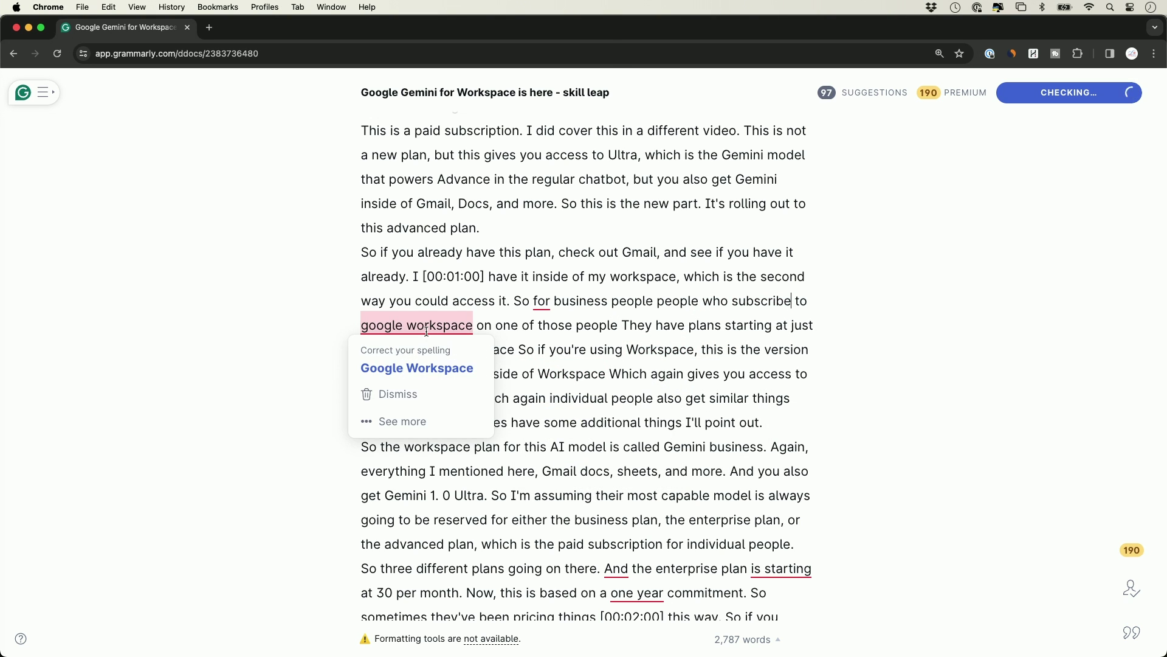
{"action": "left_click", "coordinate": [399, 365]}
Dismiss the 'is starting' verb-form suggestion and return to the My Grammarly list.
{"action": "left_click", "coordinate": [792, 569]}
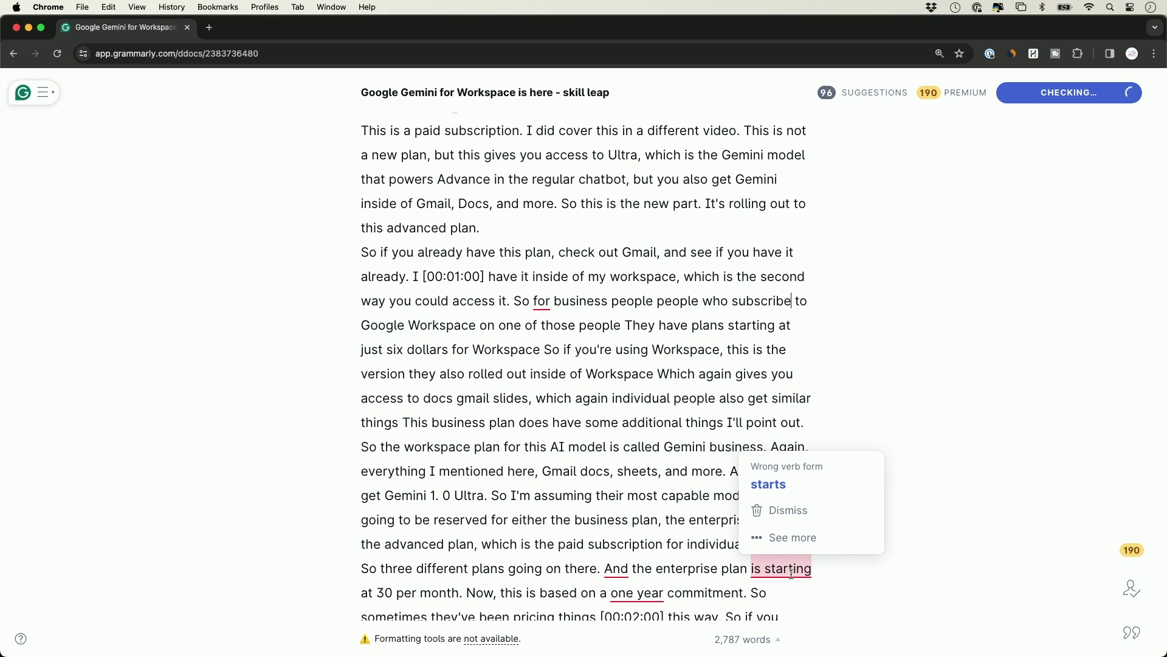
{"action": "left_click", "coordinate": [808, 484]}
{"action": "key", "text": "super+bracketleft"}
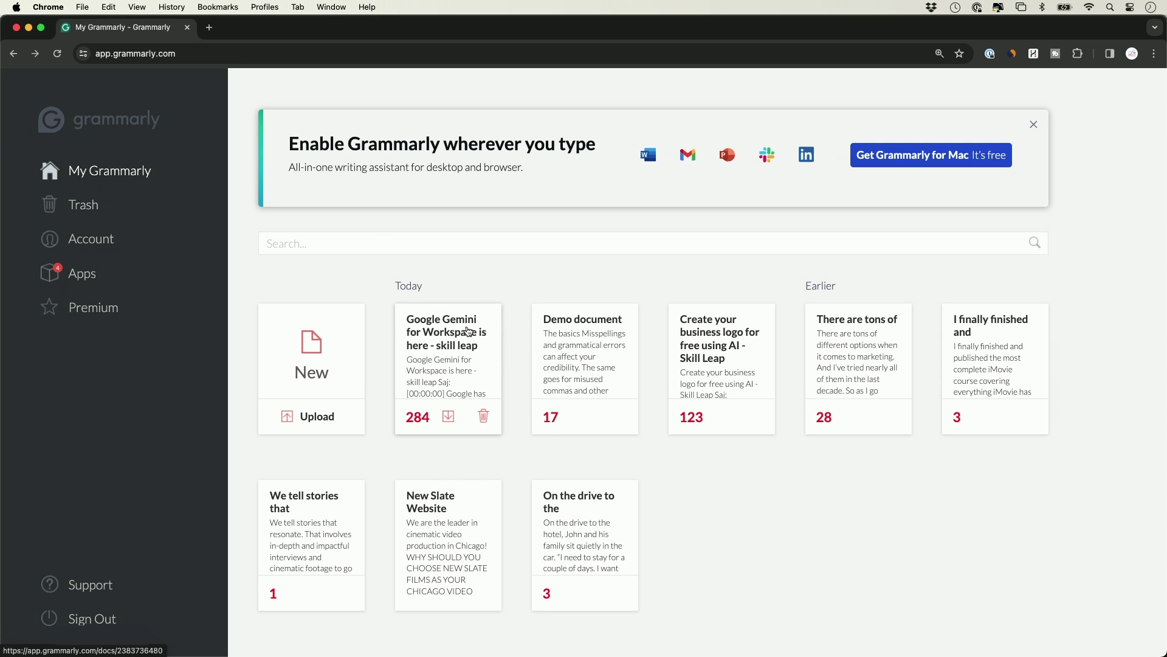
Download the edited Google Gemini document as a .docx file and open it.
{"action": "left_click", "coordinate": [453, 422]}
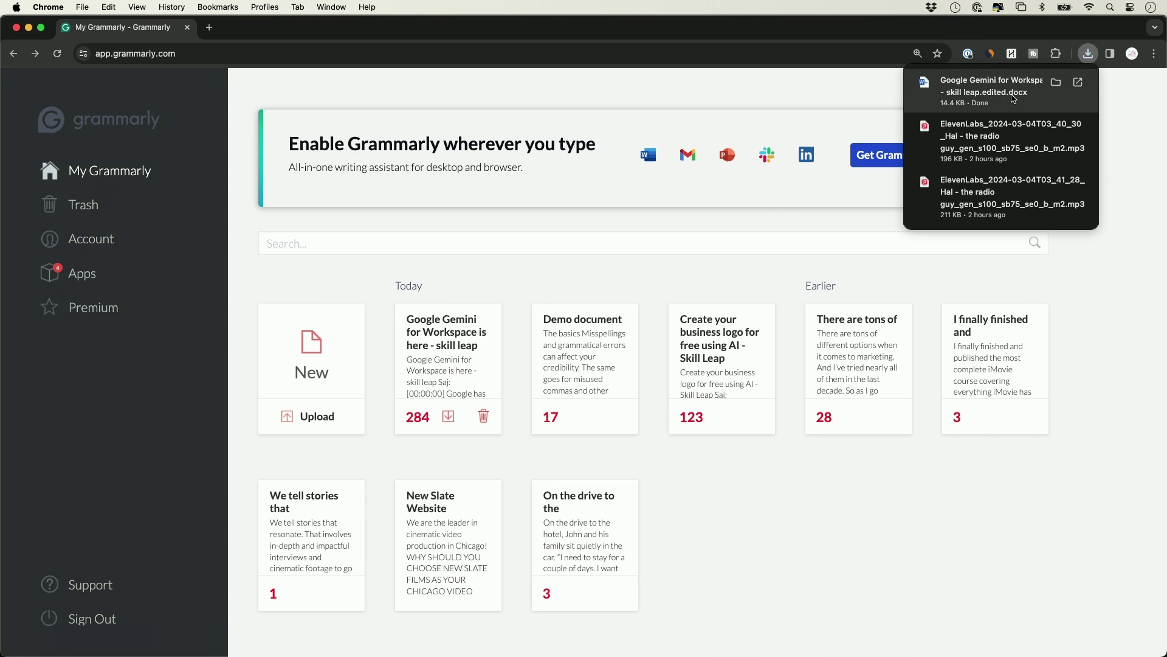
{"action": "left_click", "coordinate": [1011, 94]}
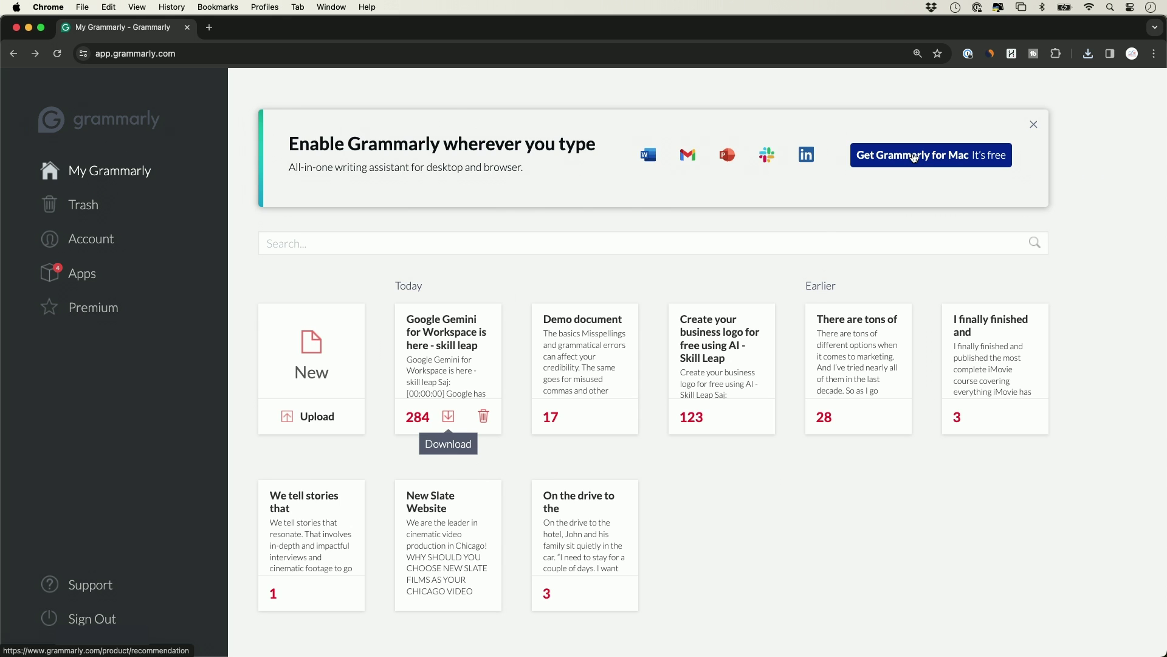
{"action": "left_click", "coordinate": [76, 274]}
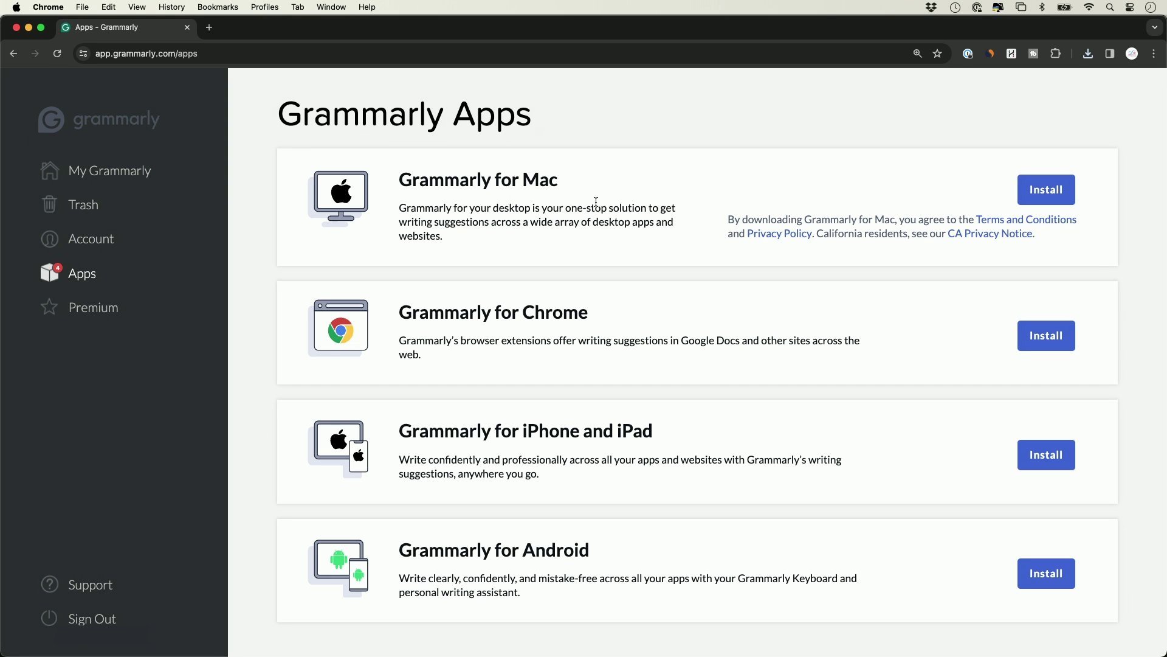
Start installing Grammarly for Chrome from the Apps list, opening its Chrome Web Store page.
{"action": "left_click_drag", "start_coordinate": [400, 314], "coordinate": [604, 313]}
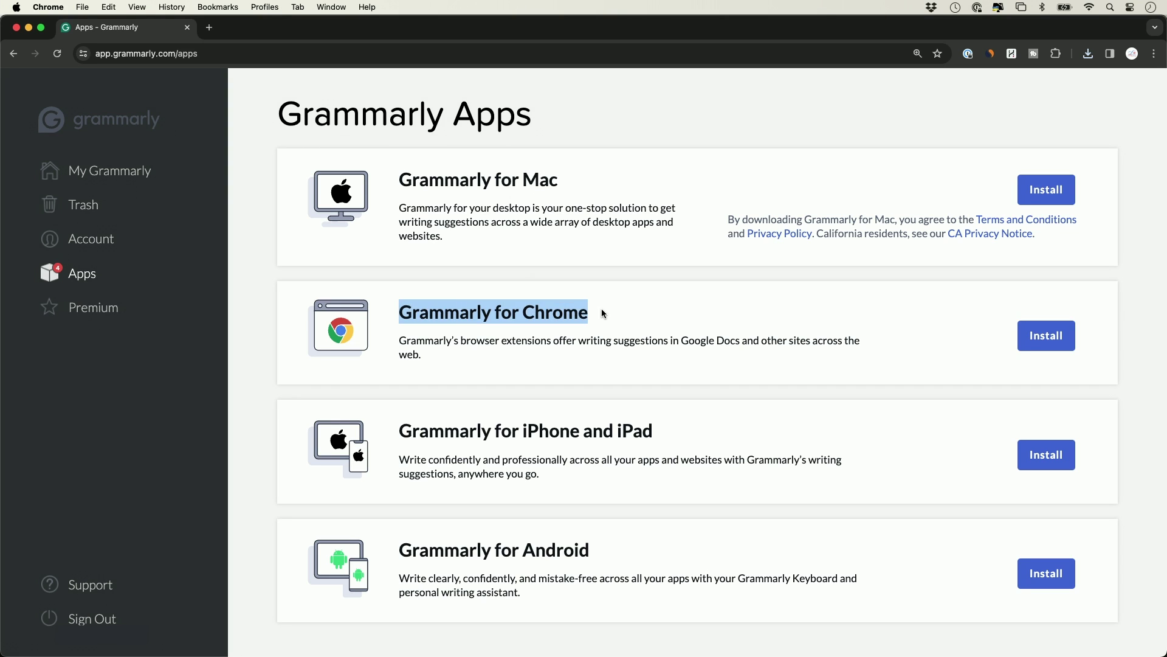
{"action": "left_click", "coordinate": [586, 347]}
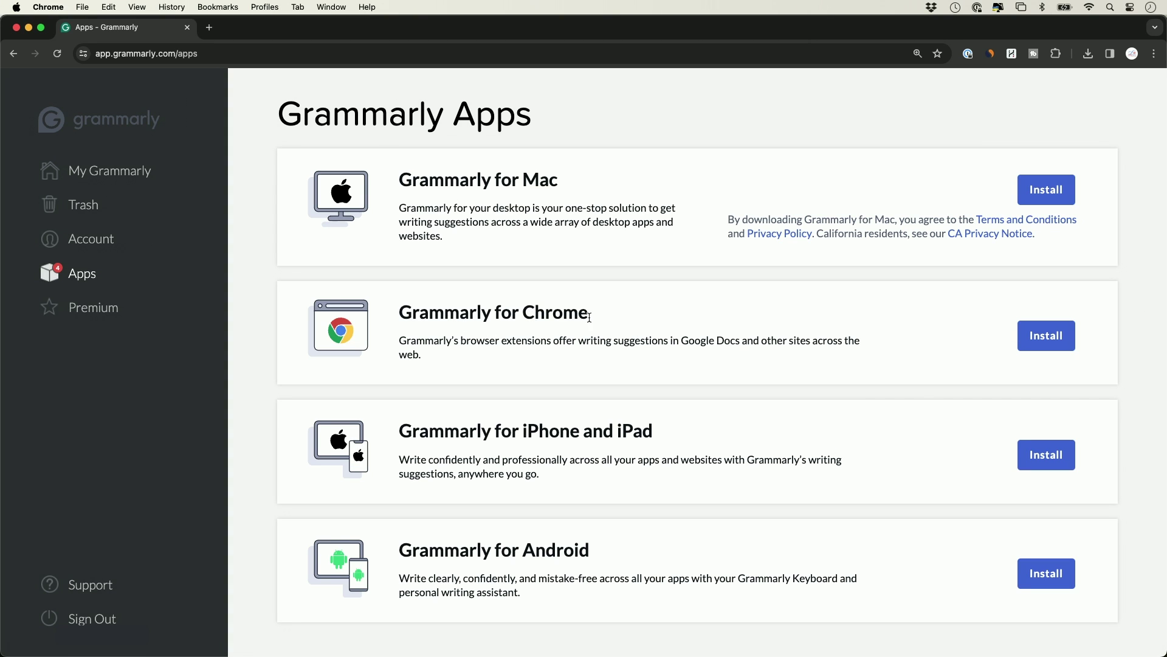
{"action": "left_click", "coordinate": [1032, 336]}
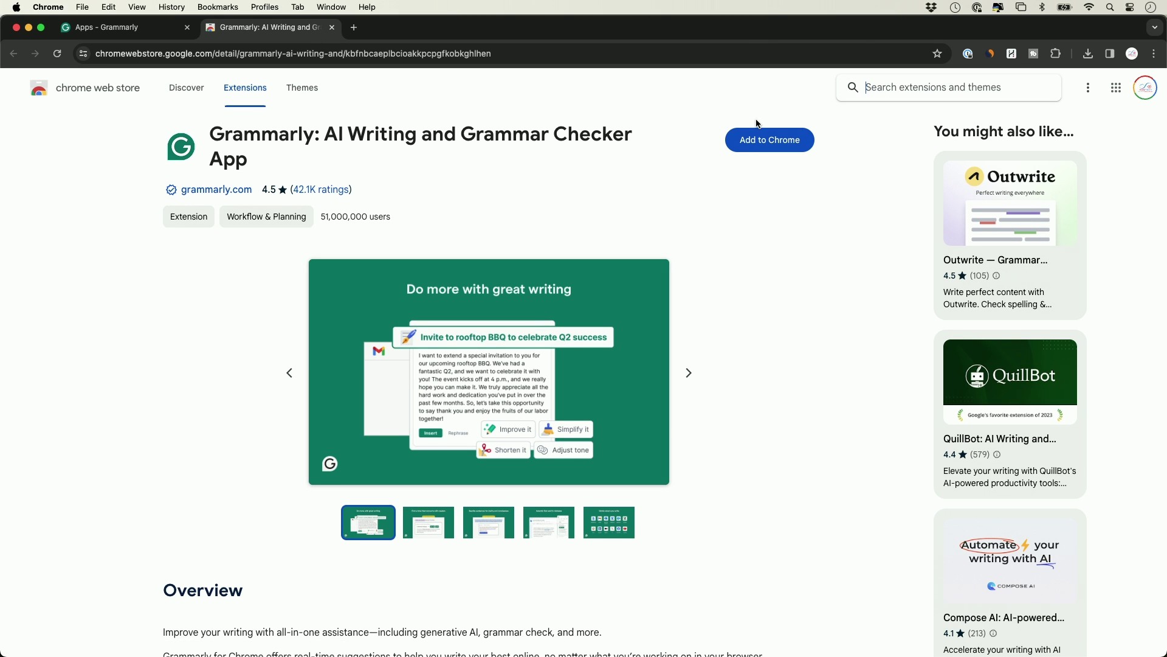
Add the Grammarly extension to Chrome and pin it to the browser toolbar.
{"action": "scroll", "coordinate": [760, 122], "scroll_direction": "down", "scroll_amount": 1}
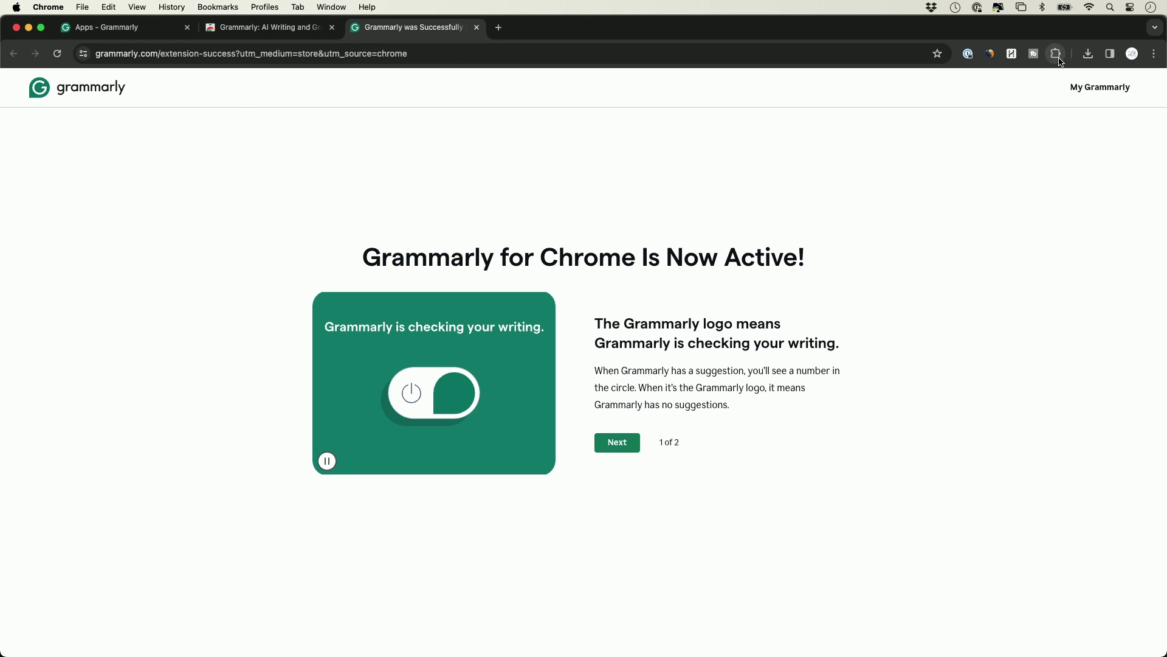
{"action": "left_click", "coordinate": [1057, 55]}
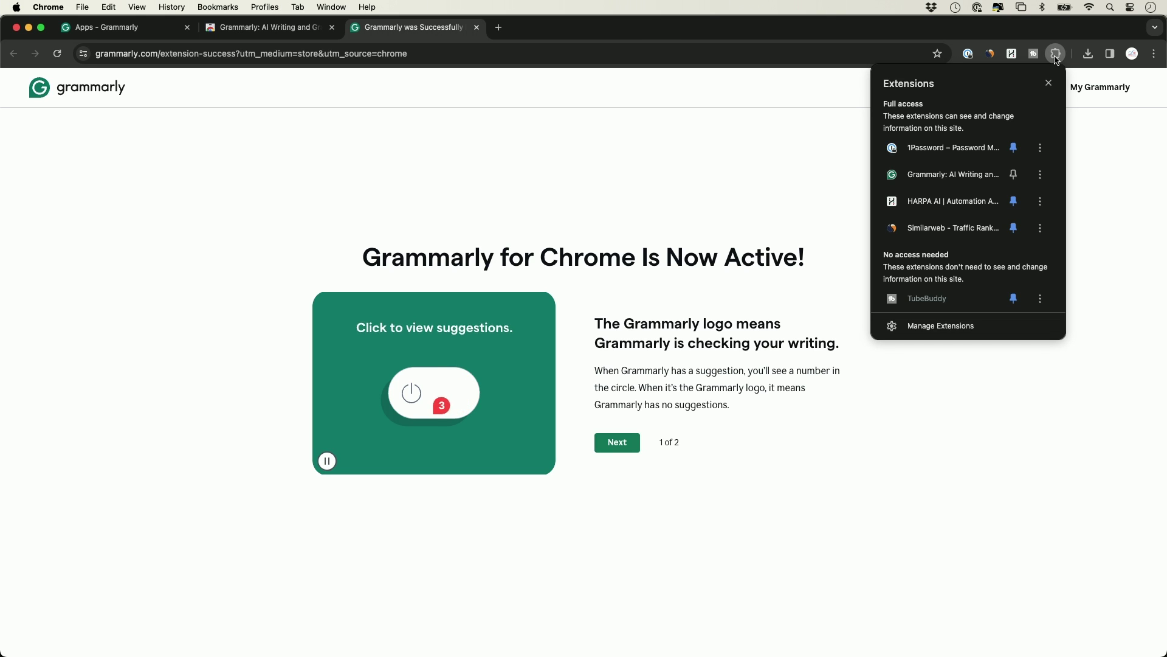
{"action": "left_click", "coordinate": [1014, 176]}
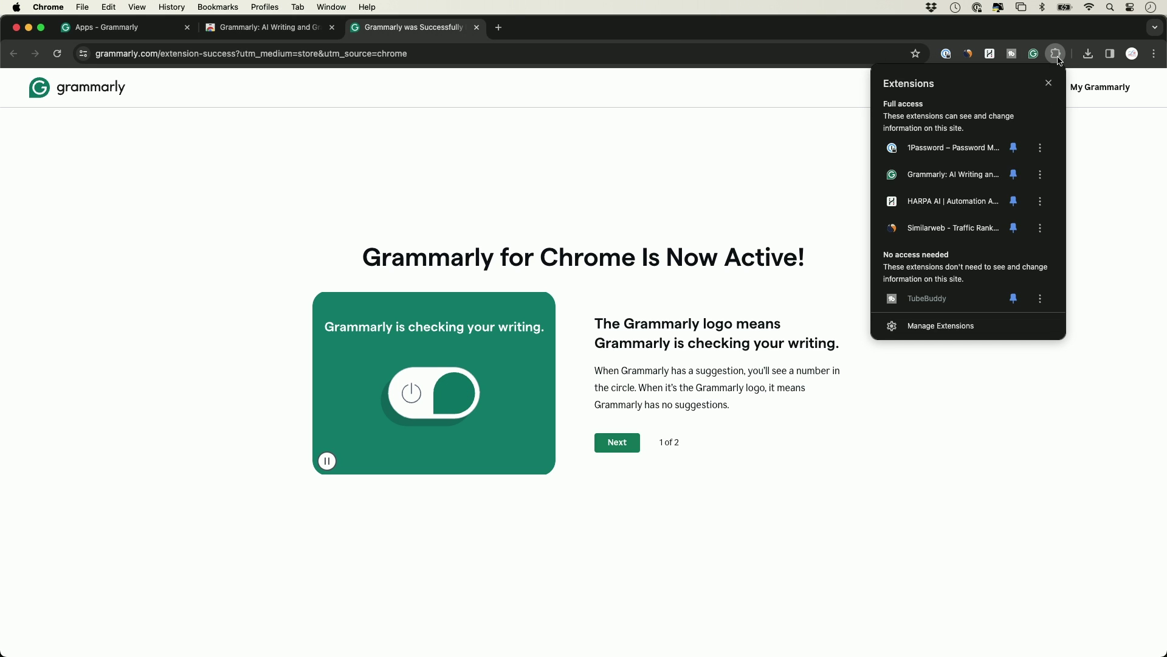
{"action": "left_click", "coordinate": [1057, 55]}
{"action": "left_click", "coordinate": [1034, 54]}
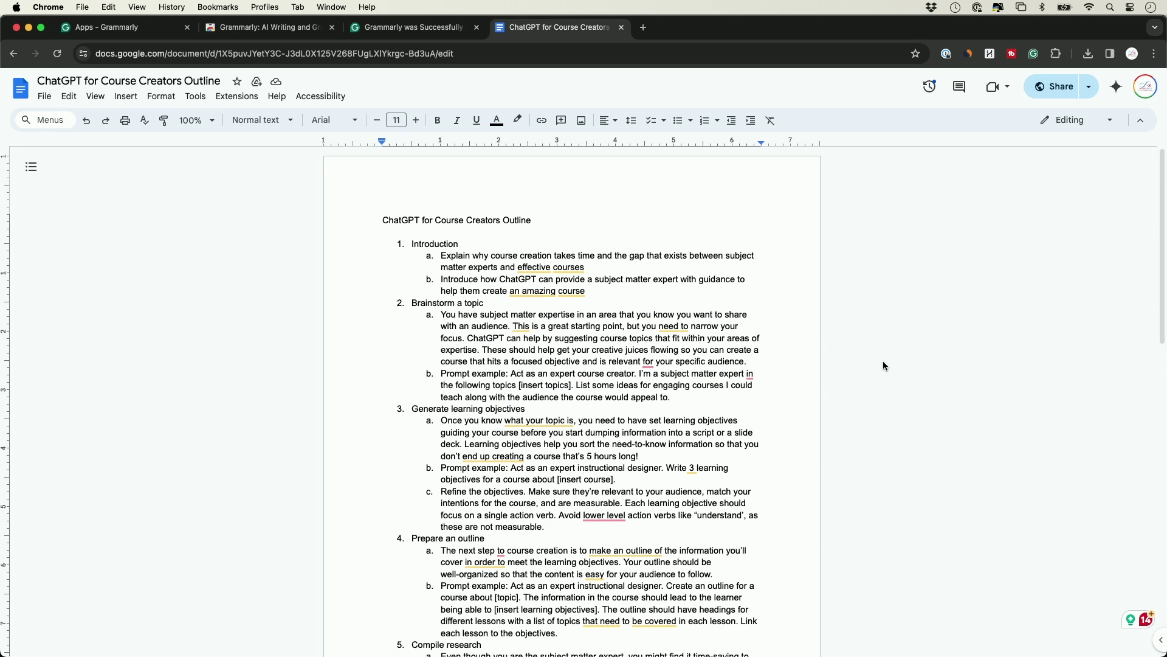
Open Grammarly's sidebar on the outline and browse the Clarity and Correctness suggestion categories.
{"action": "scroll", "coordinate": [887, 369], "scroll_direction": "down", "scroll_amount": 2}
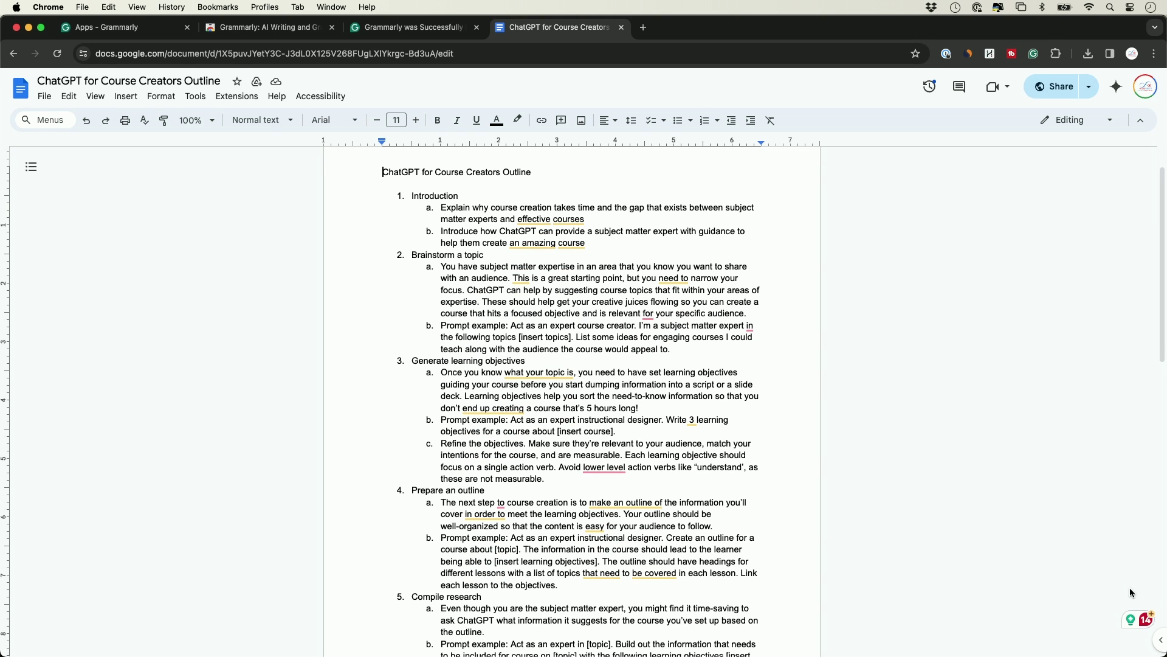
{"action": "left_click", "coordinate": [1146, 623]}
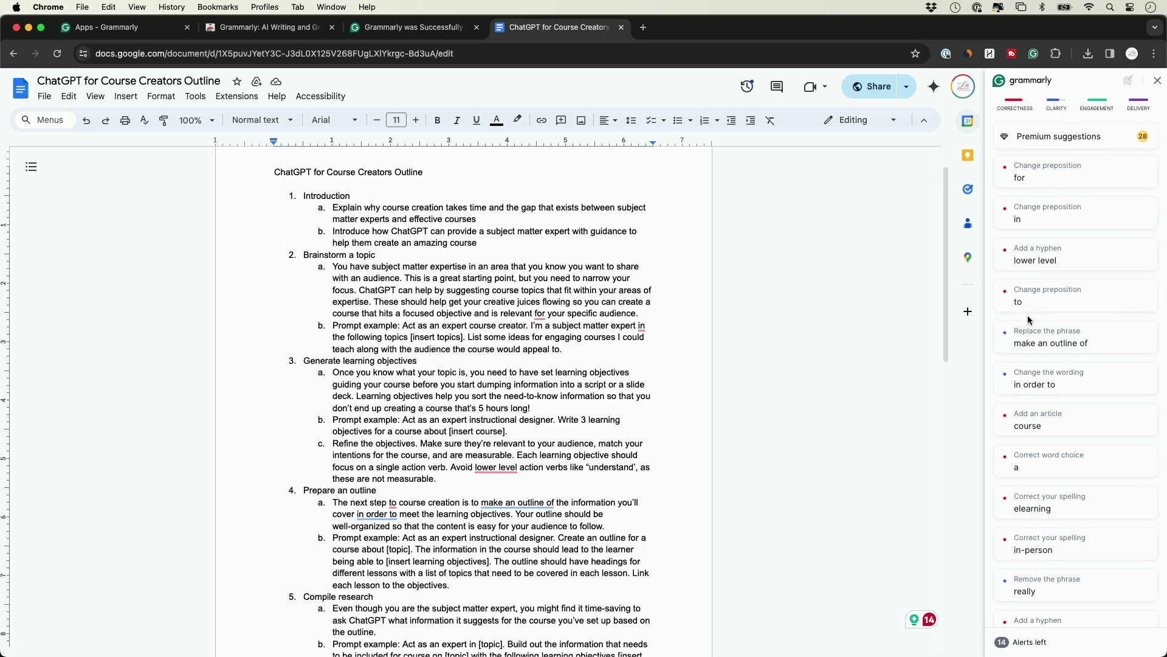
{"action": "scroll", "coordinate": [1033, 158], "scroll_direction": "down", "scroll_amount": 1}
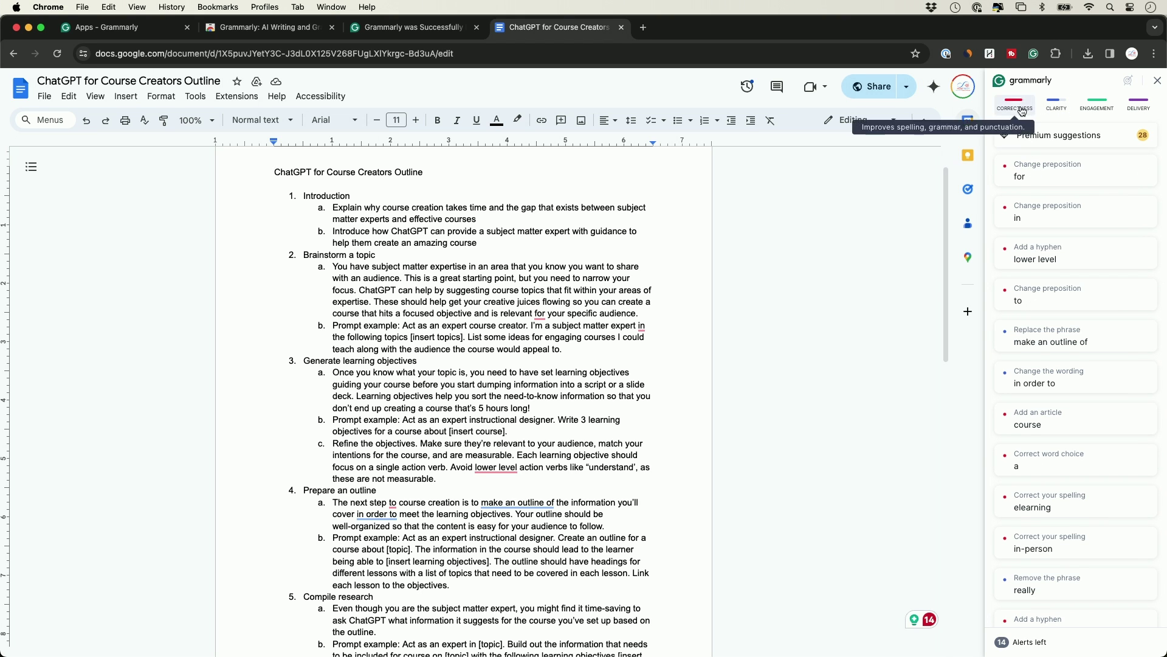
{"action": "left_click", "coordinate": [1057, 107]}
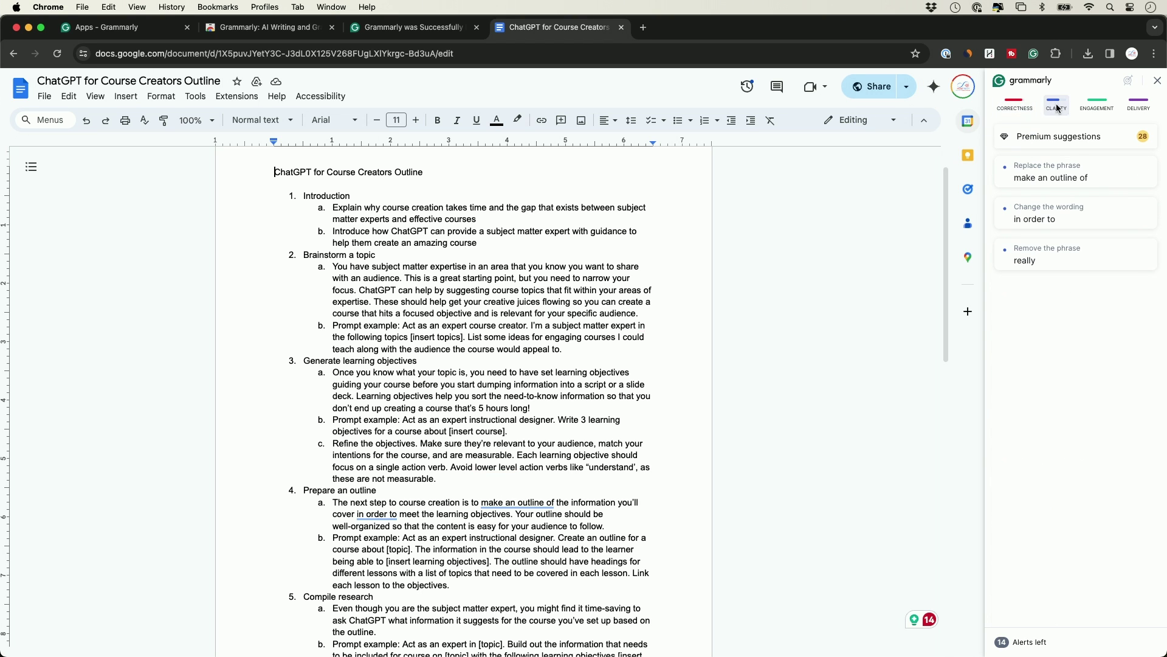
{"action": "left_click", "coordinate": [1097, 106]}
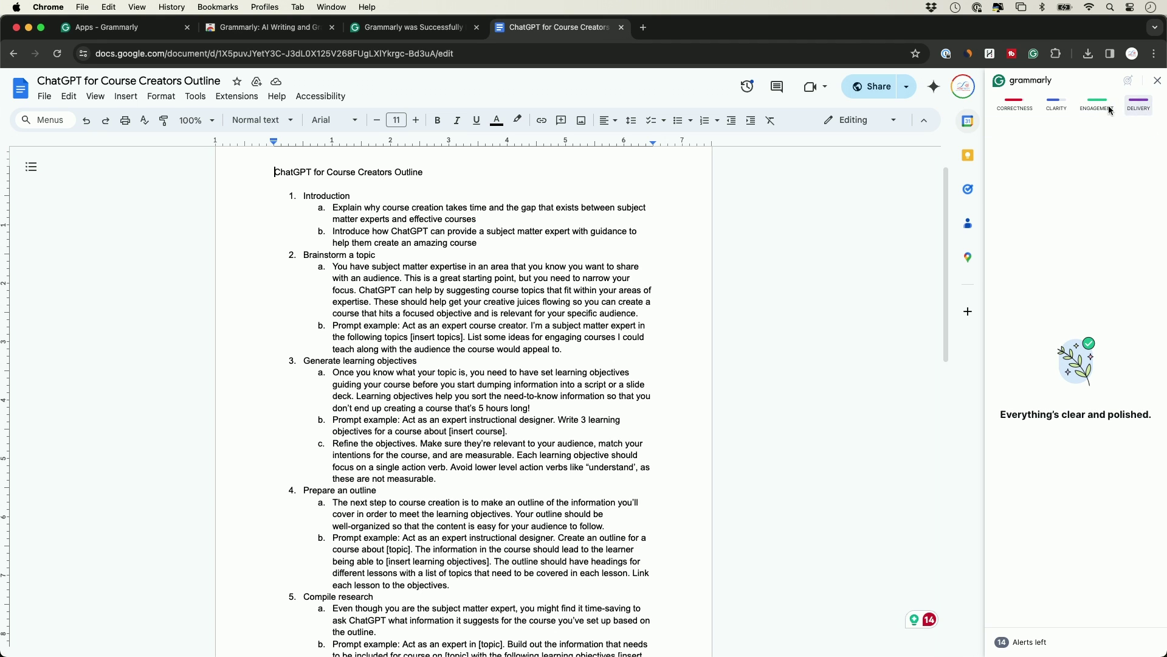
{"action": "left_click", "coordinate": [1022, 108]}
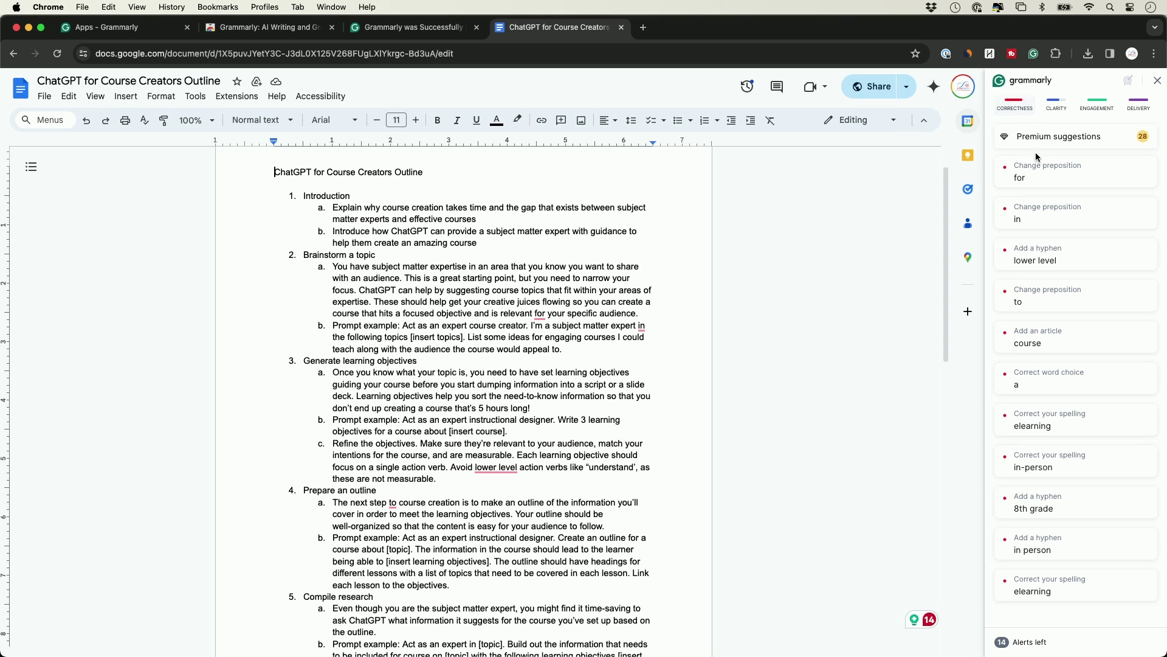
Fix the prepositions, changing 'for' to 'to' and 'in' to 'on'.
{"action": "left_click", "coordinate": [1033, 178]}
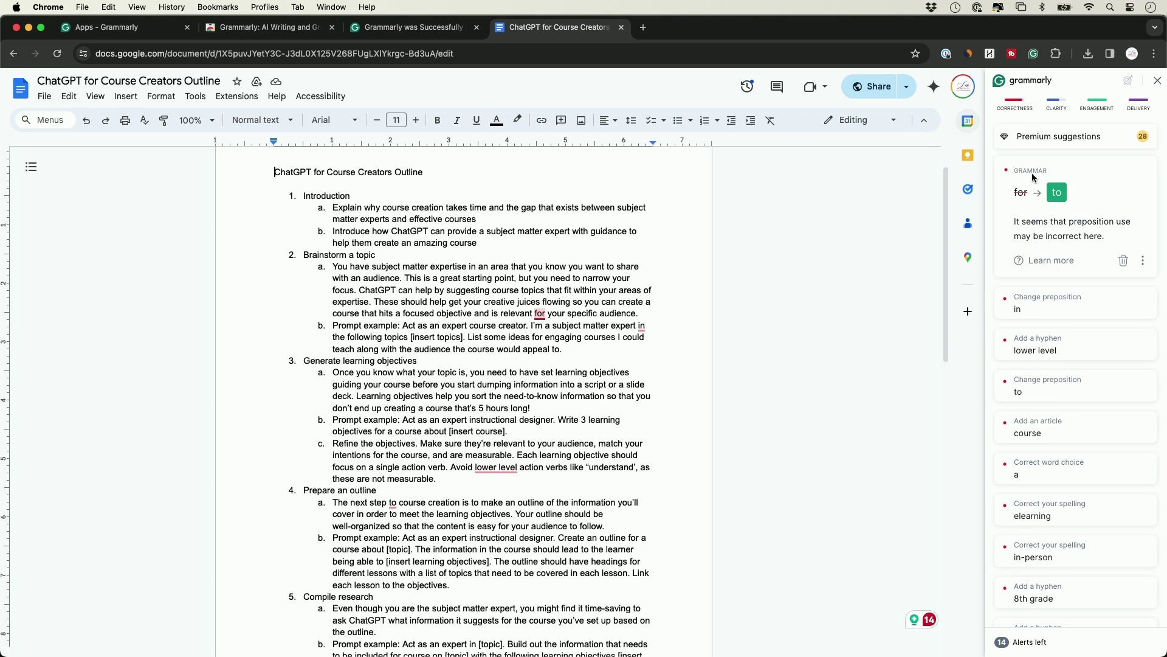
{"action": "left_click", "coordinate": [1061, 200]}
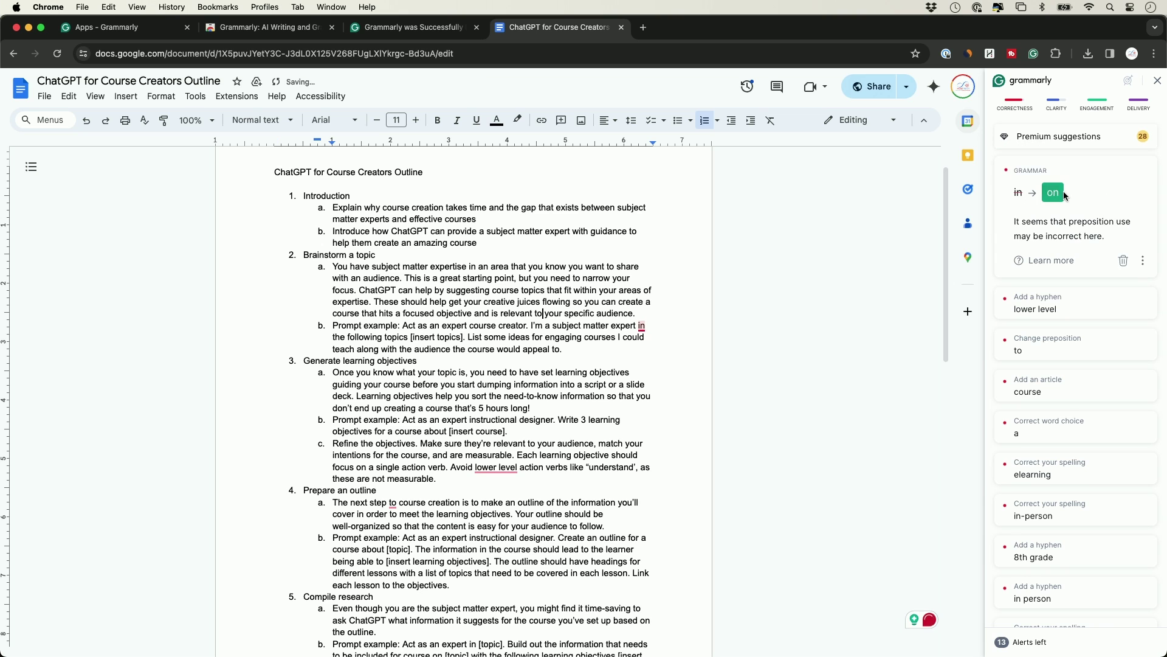
{"action": "left_click", "coordinate": [1057, 194]}
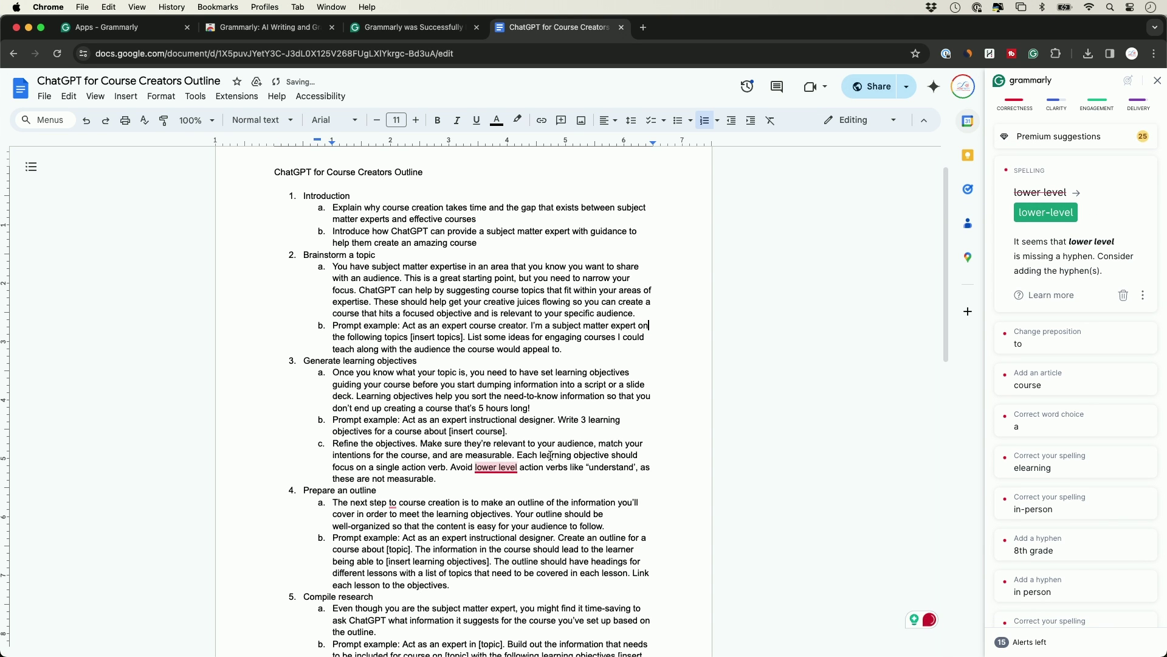
{"action": "scroll", "coordinate": [910, 253], "scroll_direction": "down", "scroll_amount": 2}
Hyphenate 'lower-level' and replace 'make an outline of' with 'outline'.
{"action": "left_click", "coordinate": [1157, 81]}
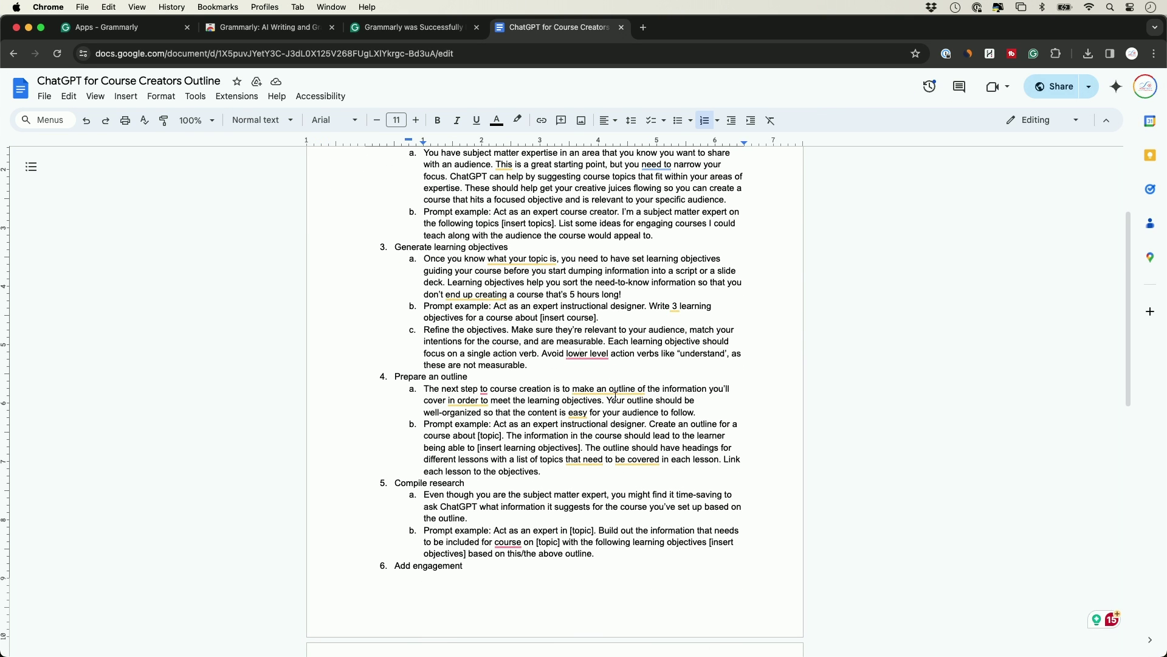
{"action": "mouse_move", "coordinate": [590, 353]}
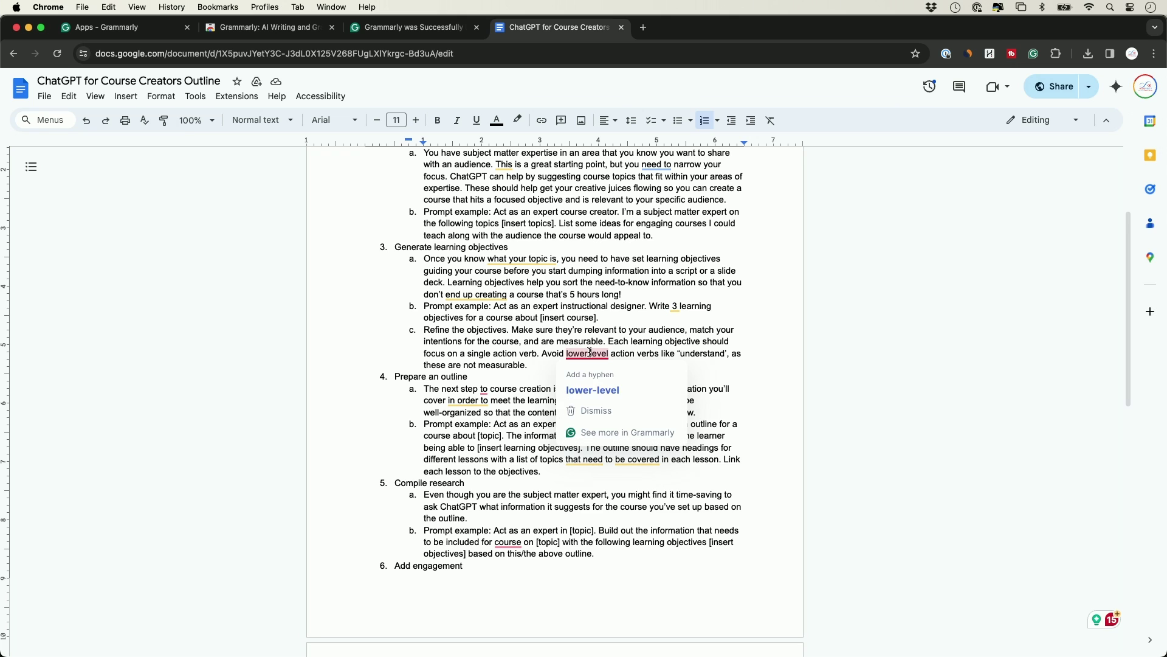
{"action": "left_click", "coordinate": [600, 387]}
{"action": "mouse_move", "coordinate": [595, 388]}
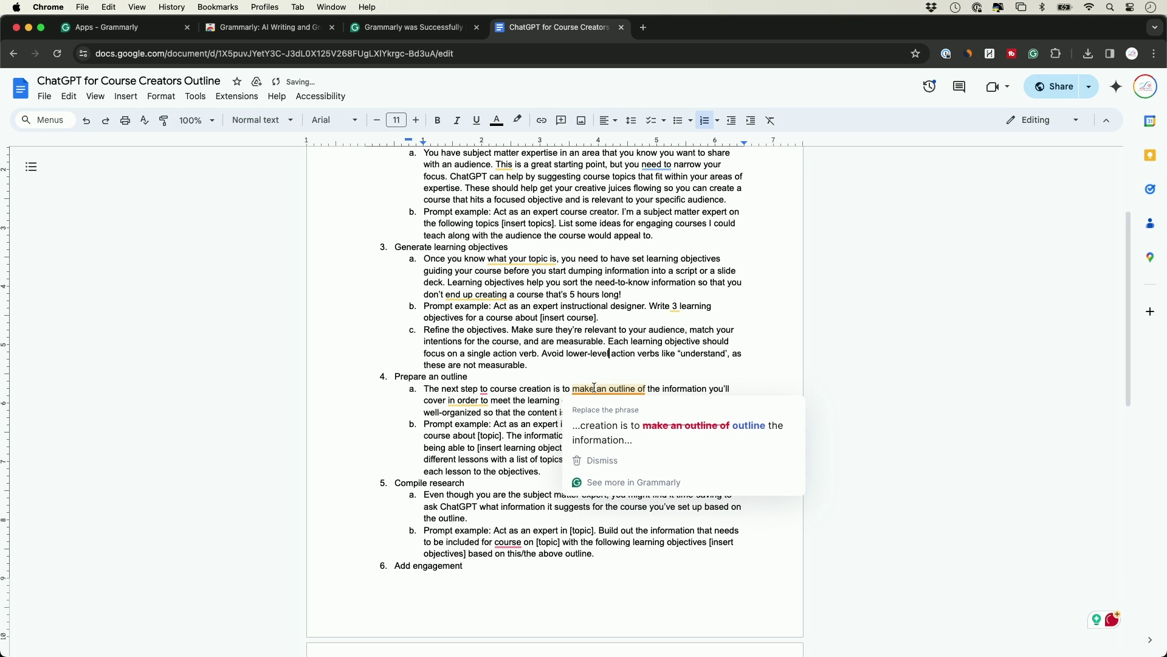
{"action": "left_click", "coordinate": [637, 431]}
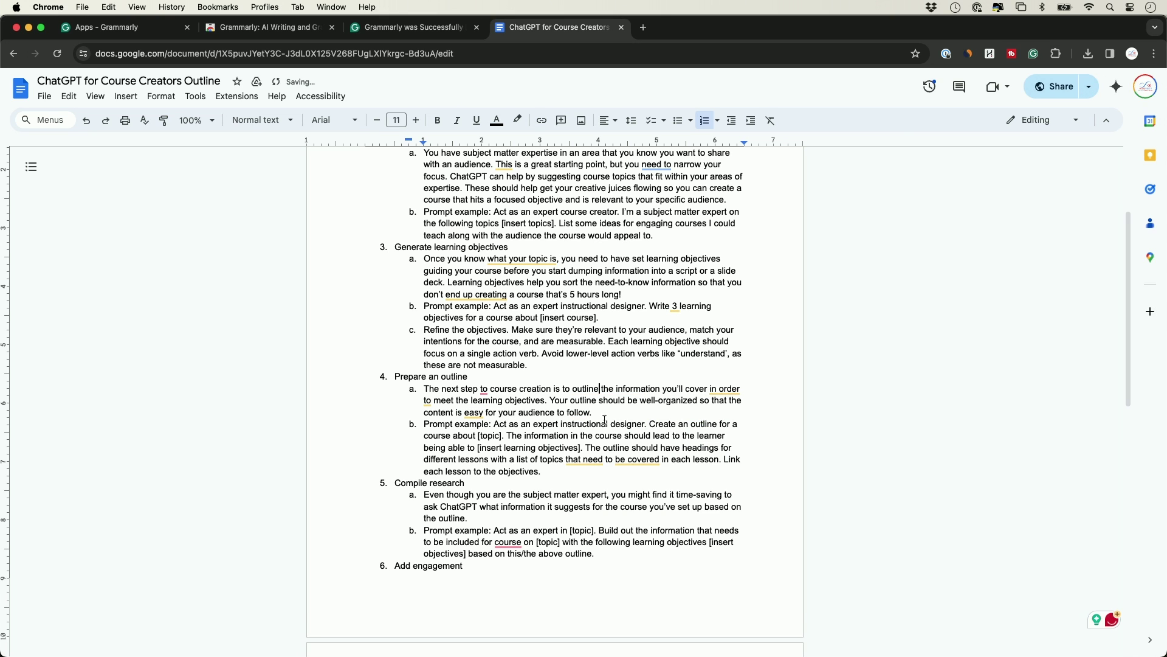
Add 'the' before 'course', rephrase the script sentence to 'you plan', and list all suggestions.
{"action": "scroll", "coordinate": [670, 404], "scroll_direction": "down", "scroll_amount": 1}
{"action": "mouse_move", "coordinate": [507, 510]}
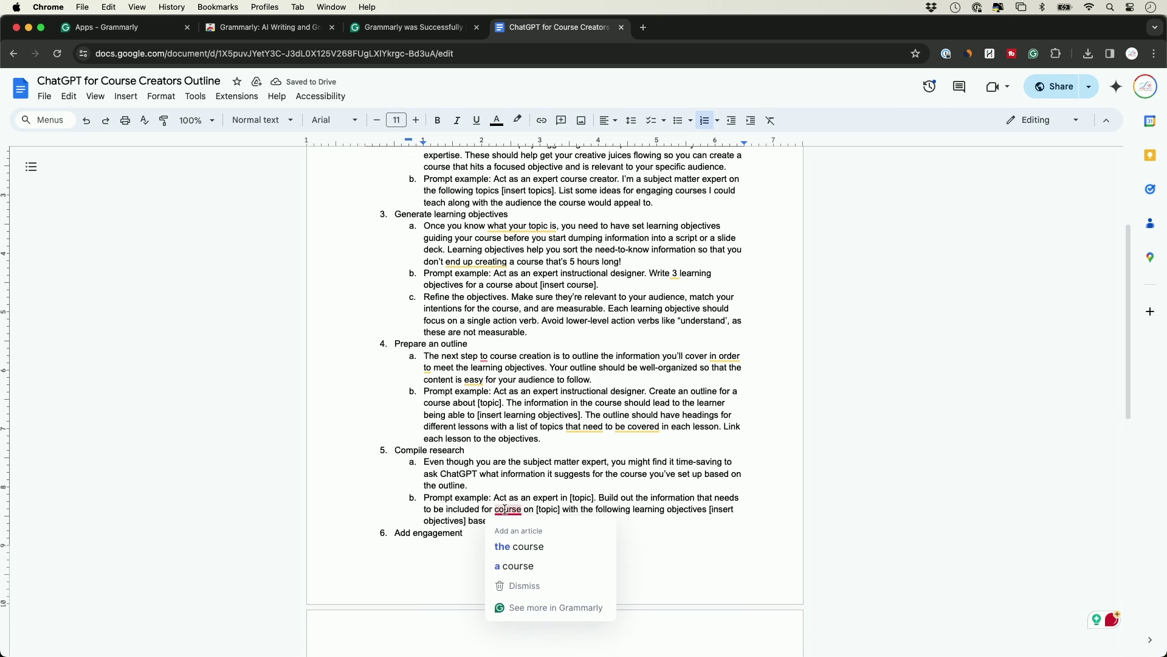
{"action": "left_click", "coordinate": [528, 545]}
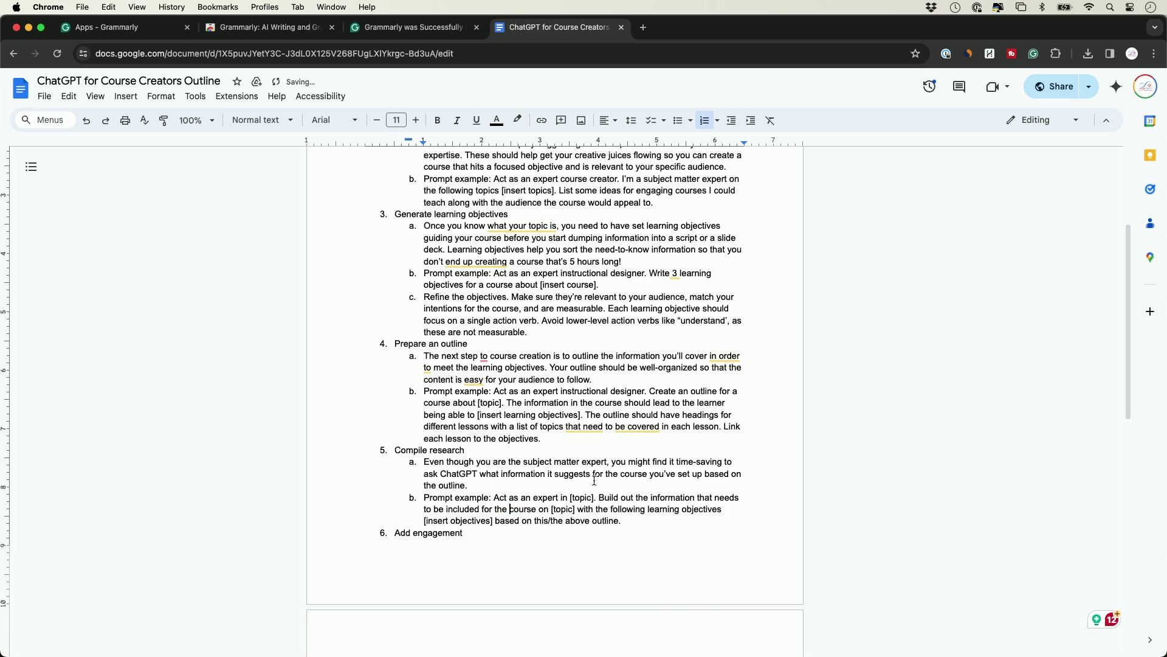
{"action": "scroll", "coordinate": [594, 480], "scroll_direction": "down", "scroll_amount": 6}
{"action": "scroll", "coordinate": [594, 480], "scroll_direction": "down", "scroll_amount": 3}
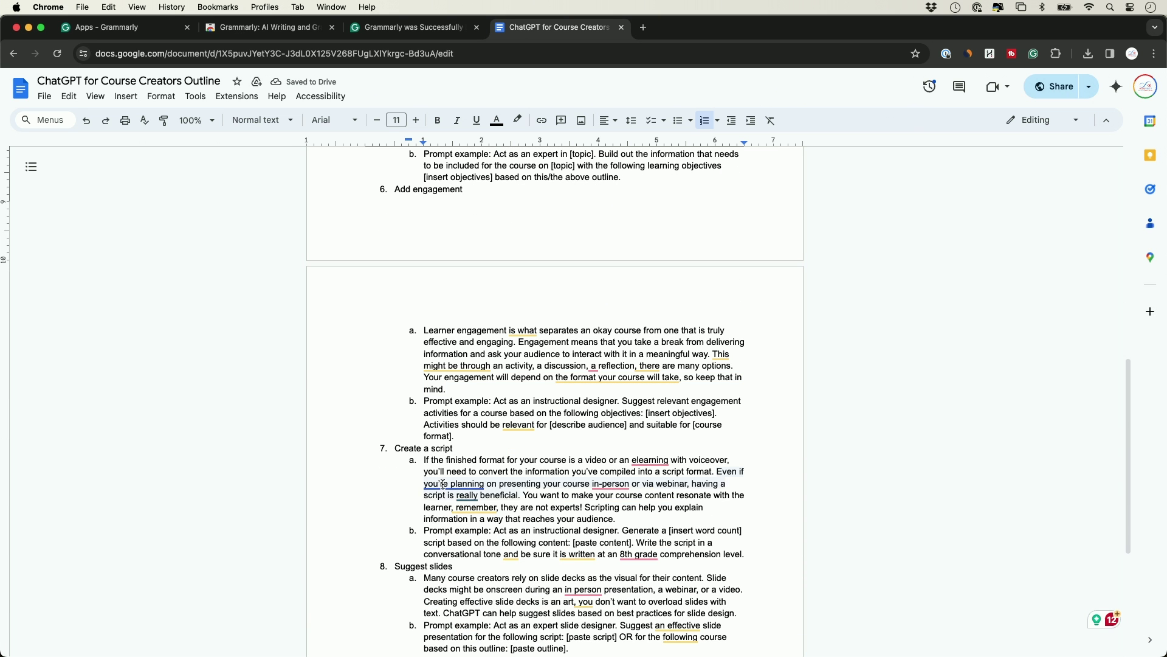
{"action": "mouse_move", "coordinate": [443, 484]}
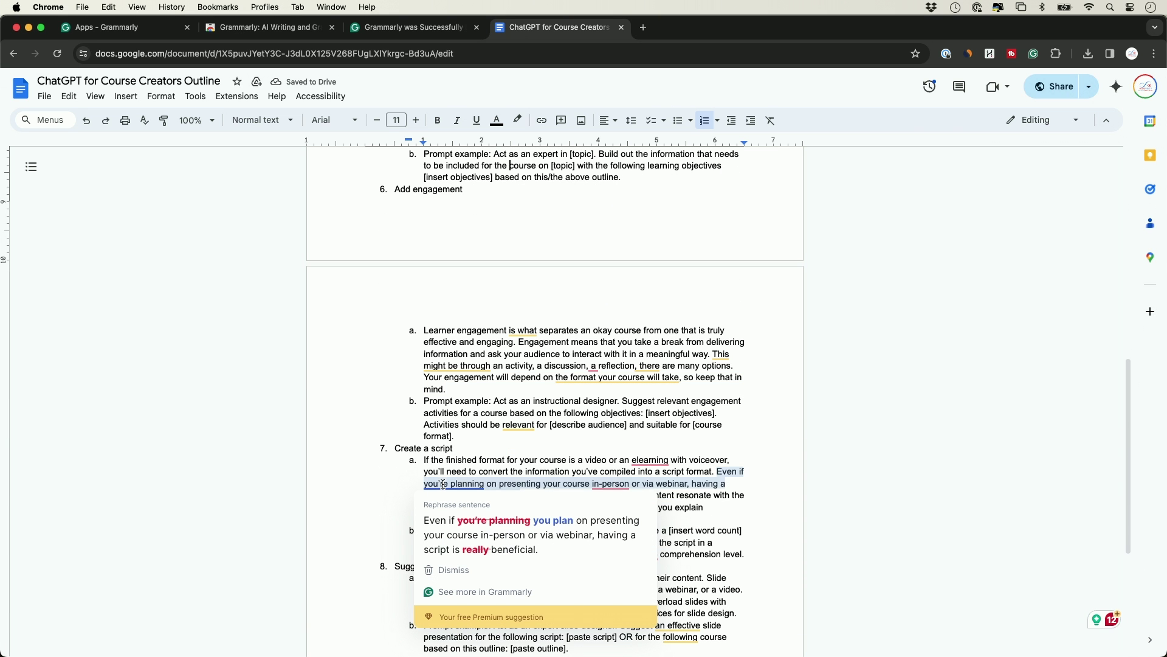
{"action": "left_click", "coordinate": [489, 524]}
{"action": "left_click", "coordinate": [1112, 619]}
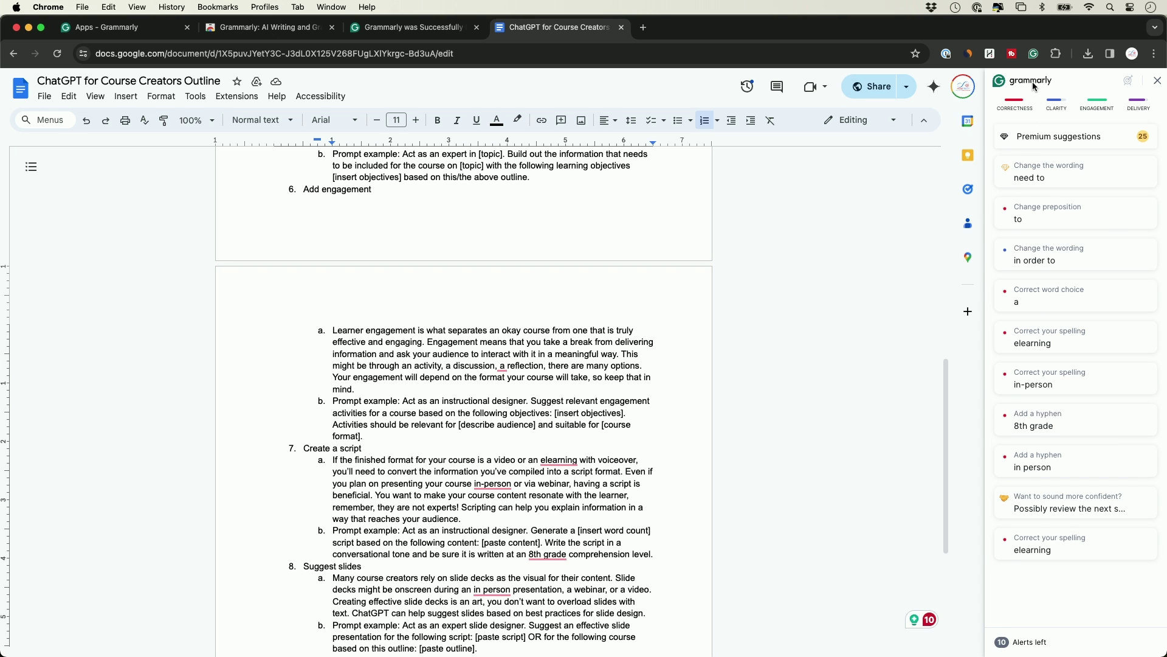
Turn Grammarly checking for Google Docs off and back on.
{"action": "left_click", "coordinate": [1033, 54]}
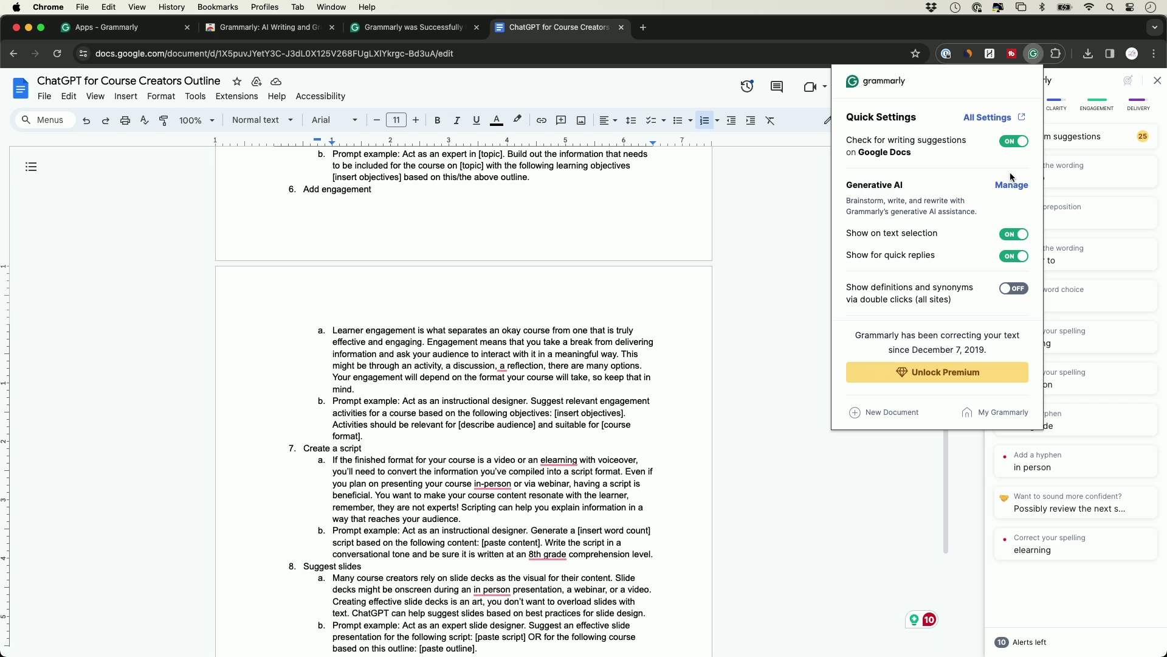
{"action": "left_click", "coordinate": [1013, 141]}
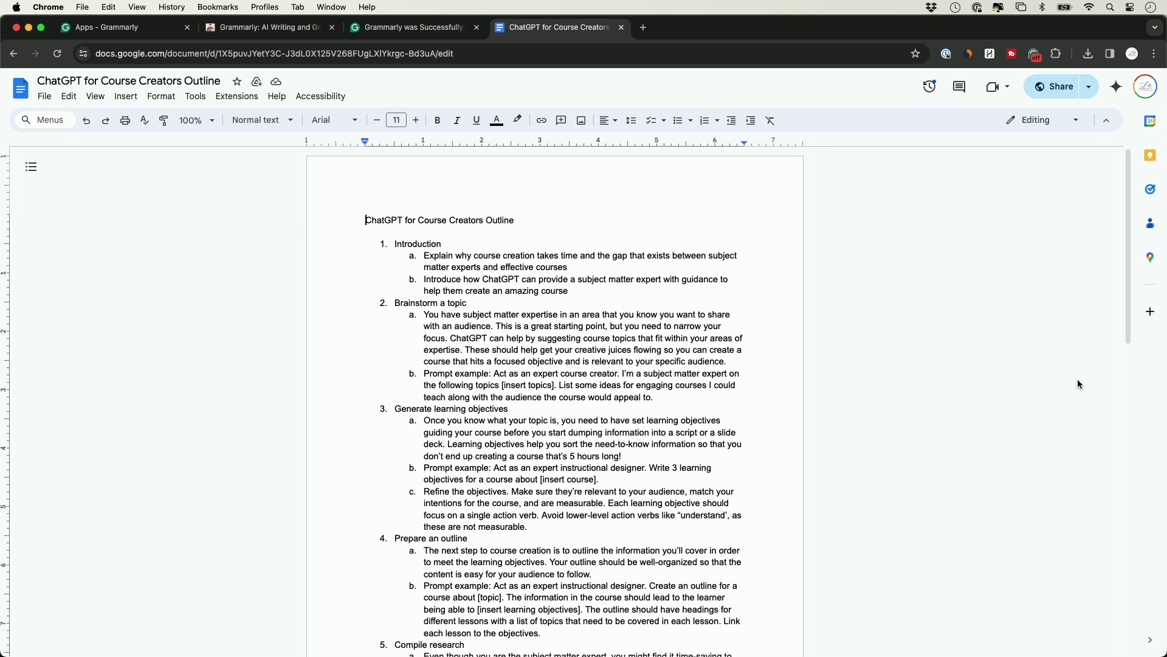
{"action": "left_click", "coordinate": [1033, 53]}
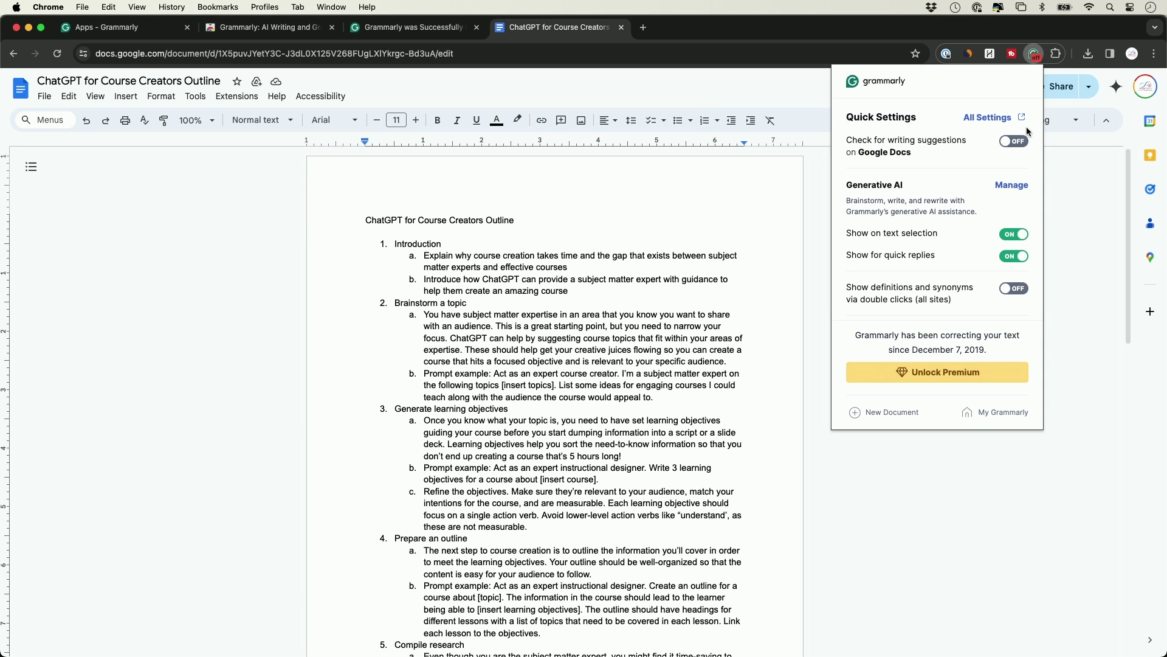
{"action": "left_click", "coordinate": [1013, 141]}
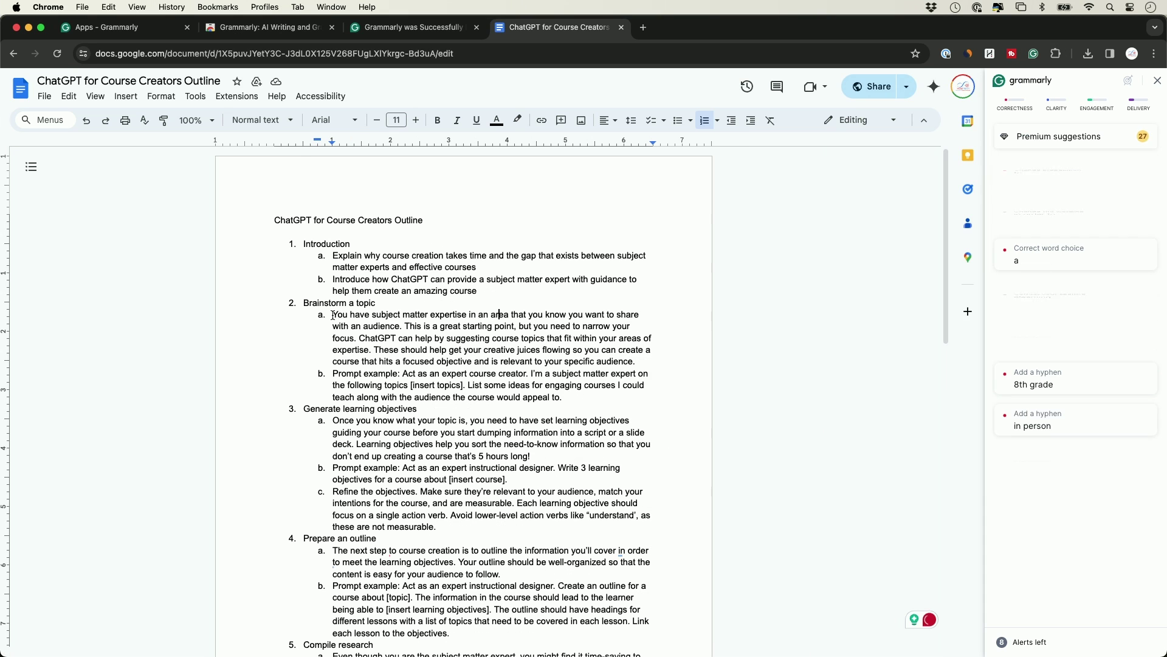
Replace the Brainstorm a topic paragraphs with Grammarly's Improve it rewrite.
{"action": "left_click_drag", "start_coordinate": [332, 314], "coordinate": [608, 397]}
{"action": "scroll", "coordinate": [608, 398], "scroll_direction": "down", "scroll_amount": 1}
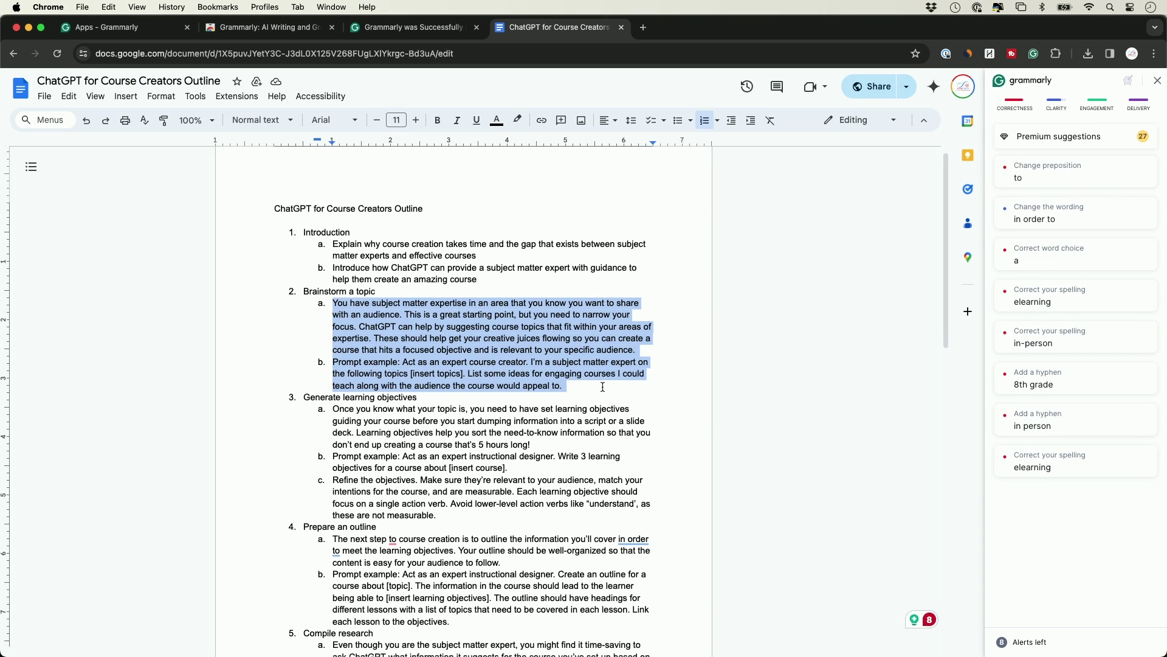
{"action": "left_click", "coordinate": [914, 620]}
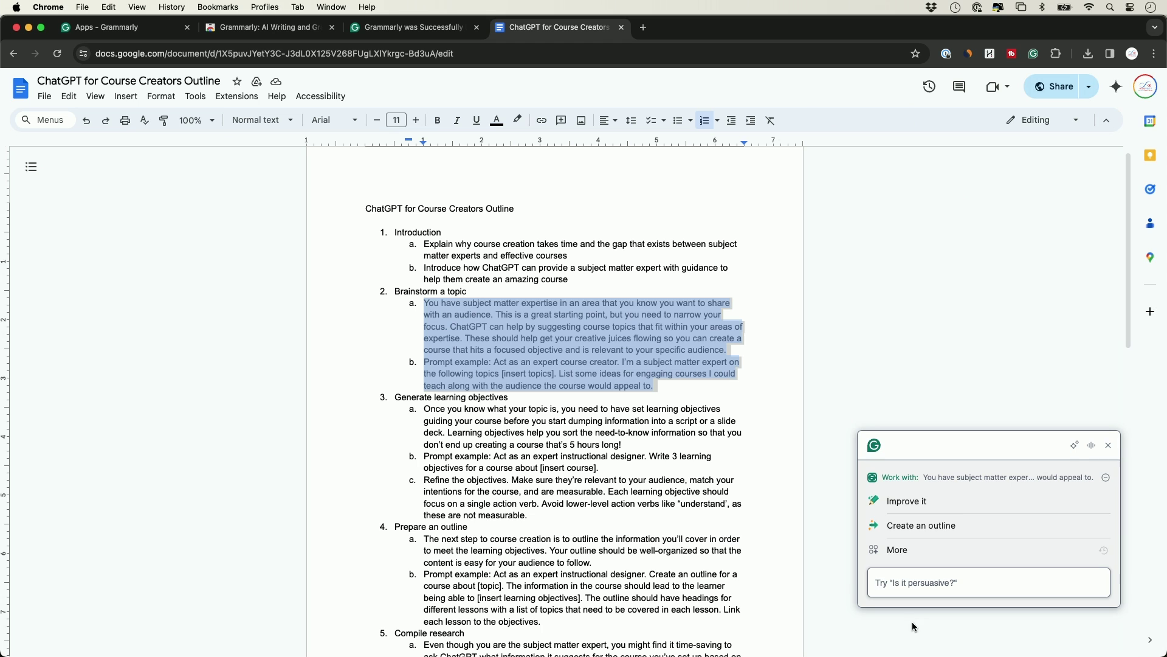
{"action": "left_click", "coordinate": [924, 501]}
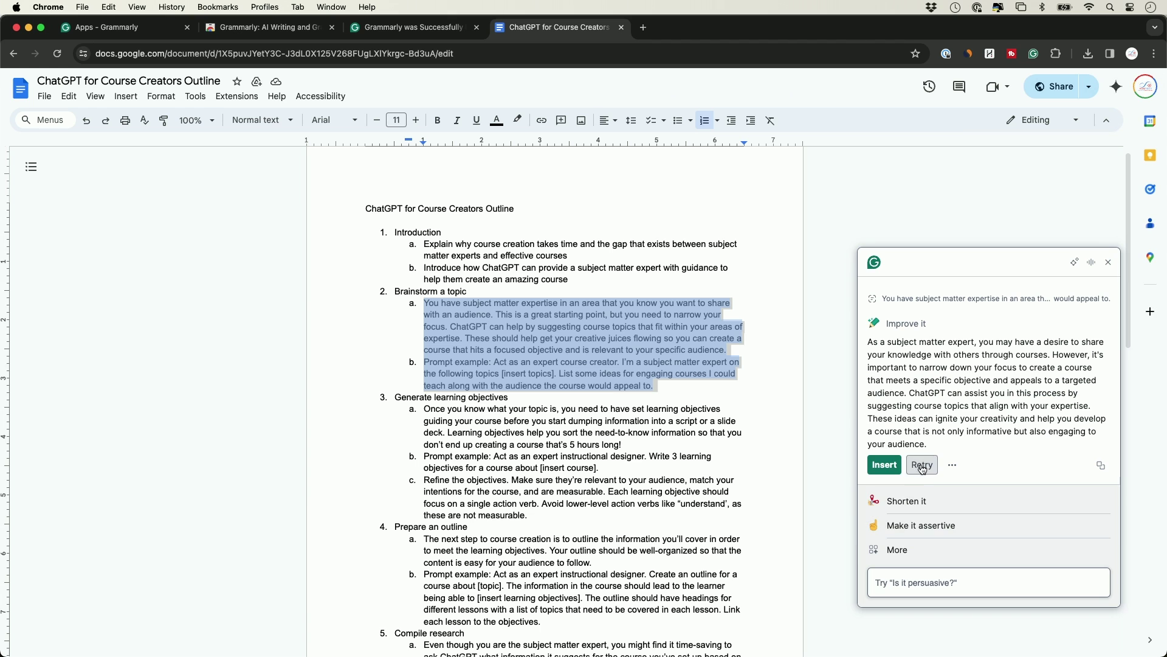
{"action": "left_click", "coordinate": [885, 464]}
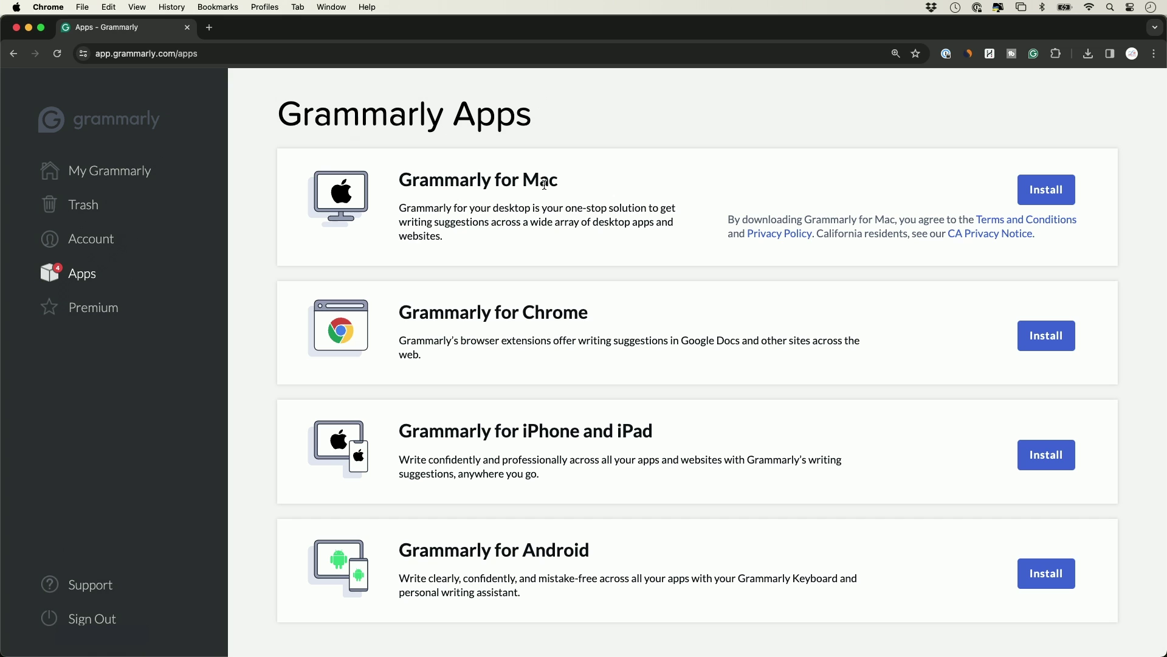
Download Grammarly for Mac and run its downloaded installer.
{"action": "left_click", "coordinate": [1040, 200]}
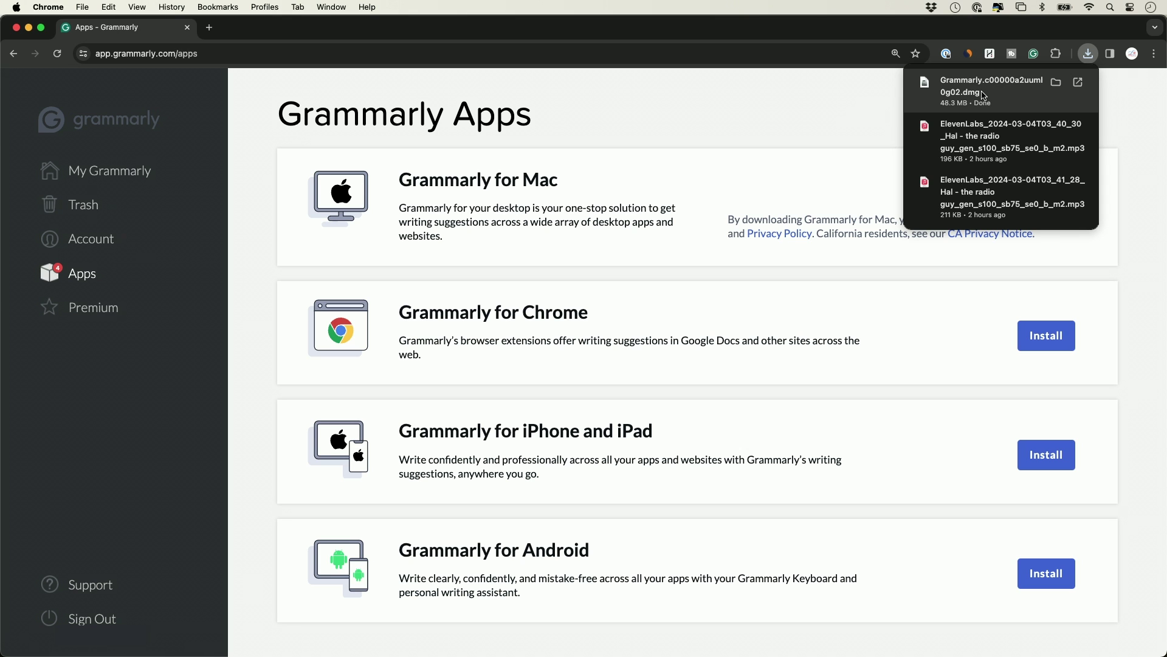
{"action": "left_click", "coordinate": [984, 96]}
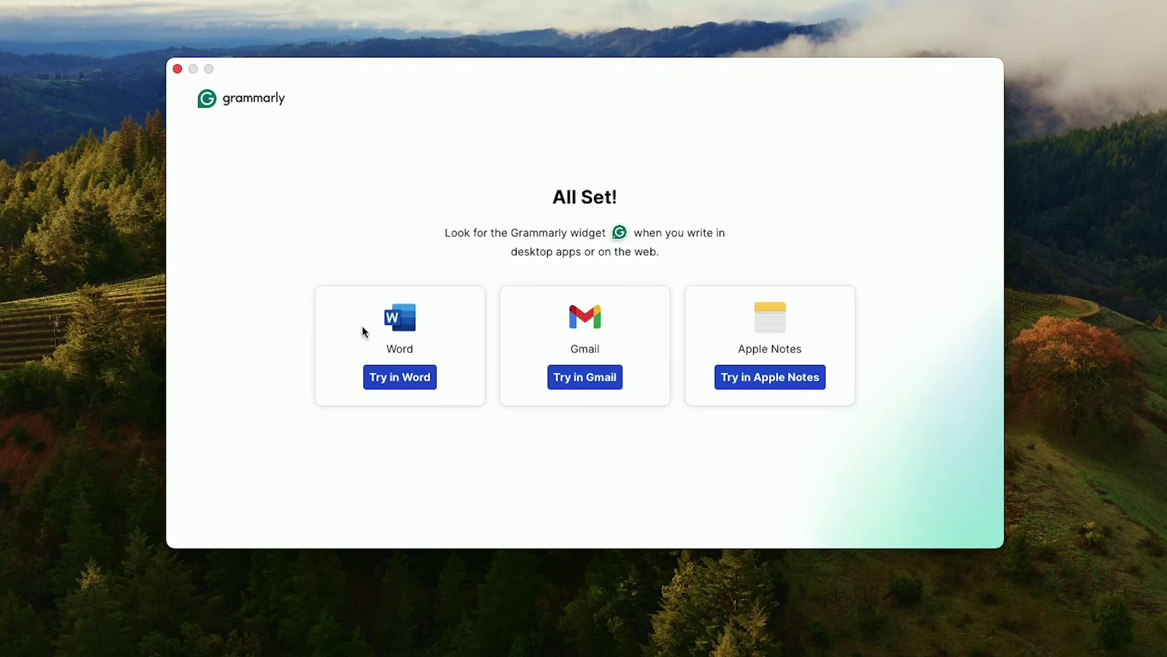
Try Grammarly in Word, review Clarity and Correctness, and hyphenate 'one year' to 'one-year'.
{"action": "left_click", "coordinate": [394, 379]}
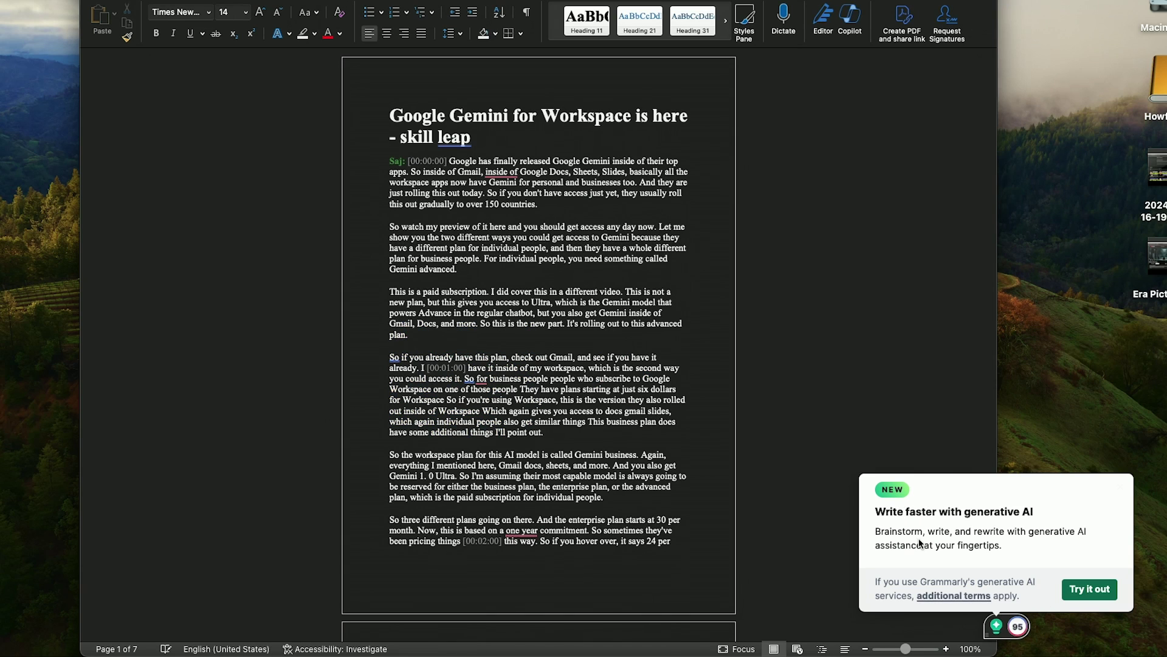
{"action": "left_click", "coordinate": [1017, 627]}
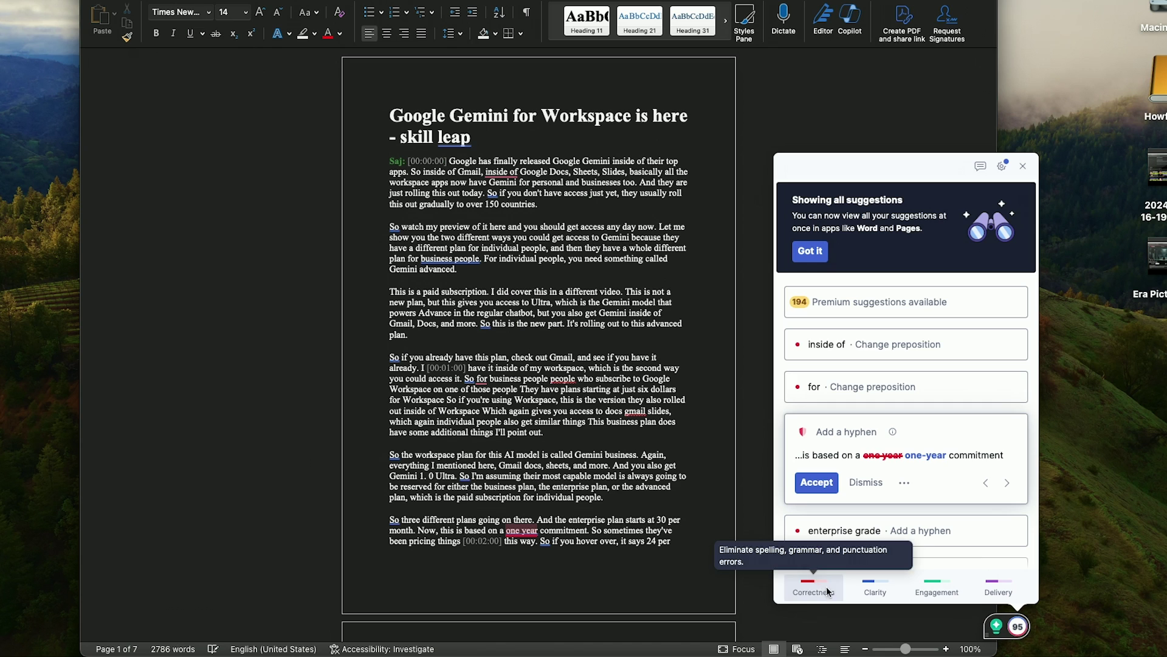
{"action": "left_click", "coordinate": [873, 589]}
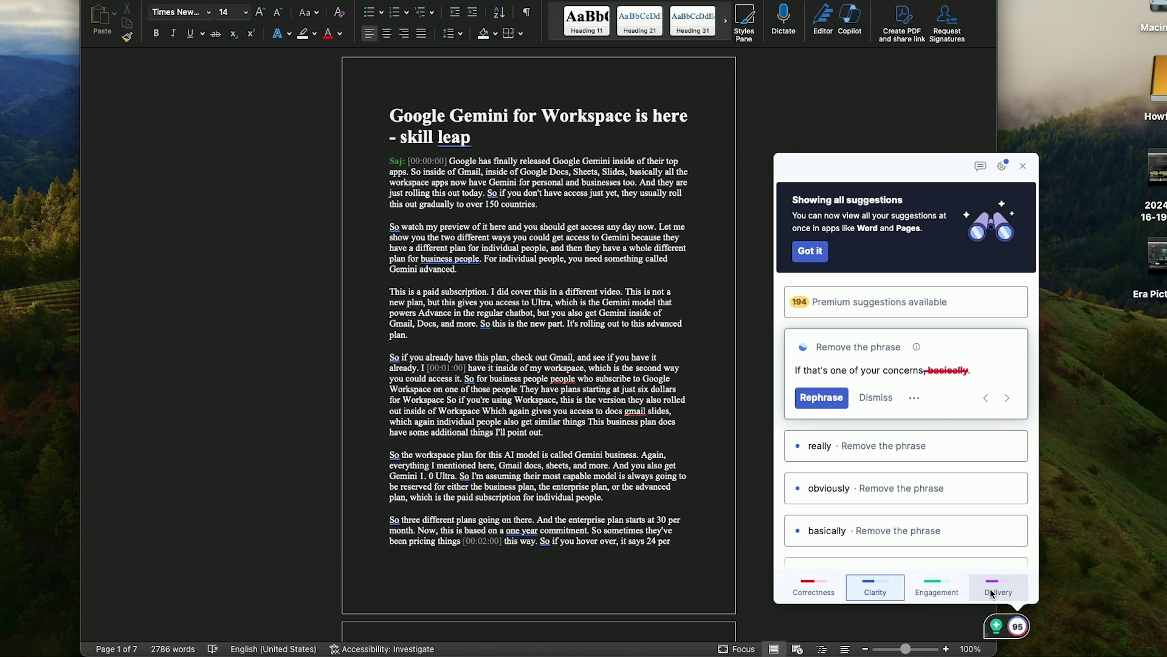
{"action": "left_click", "coordinate": [831, 586]}
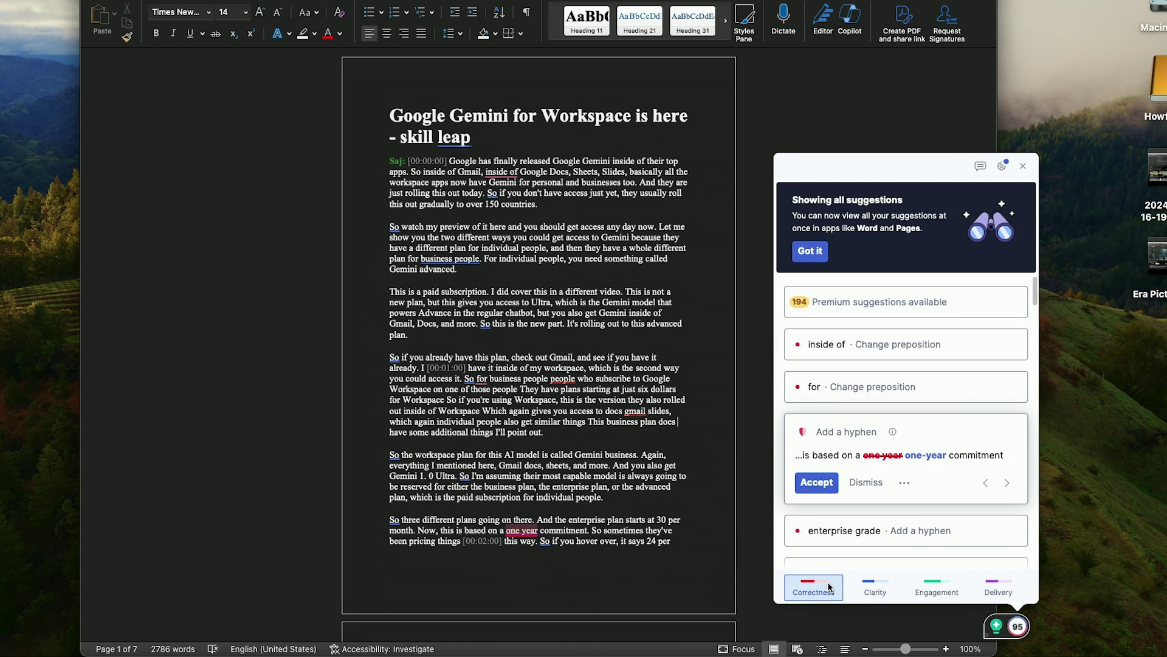
{"action": "left_click", "coordinate": [829, 484]}
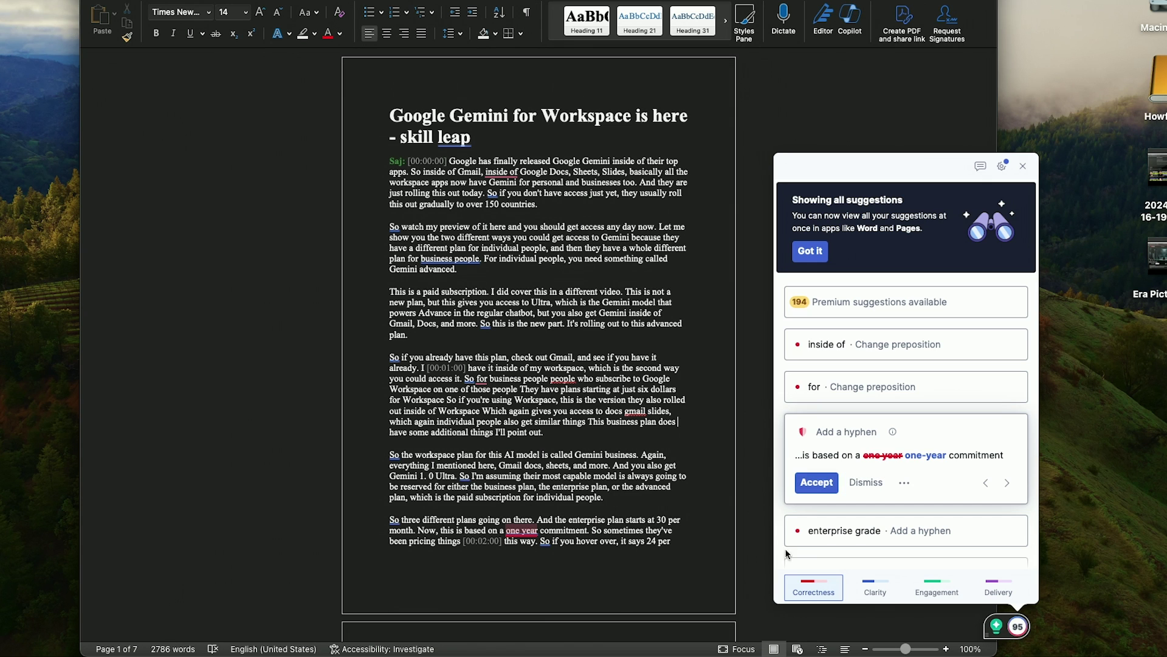
{"action": "left_click", "coordinate": [820, 487]}
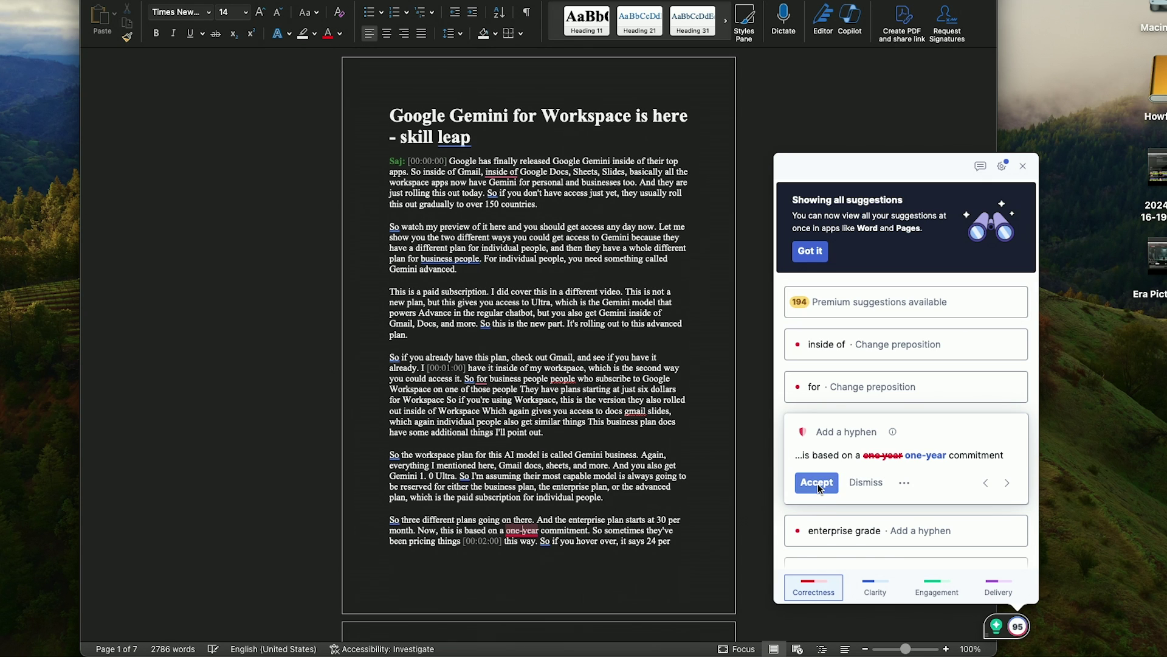
Remove the duplicate 'inside of' and extra 'for', and join 'business people' into 'businesspeople'.
{"action": "left_click", "coordinate": [1023, 166]}
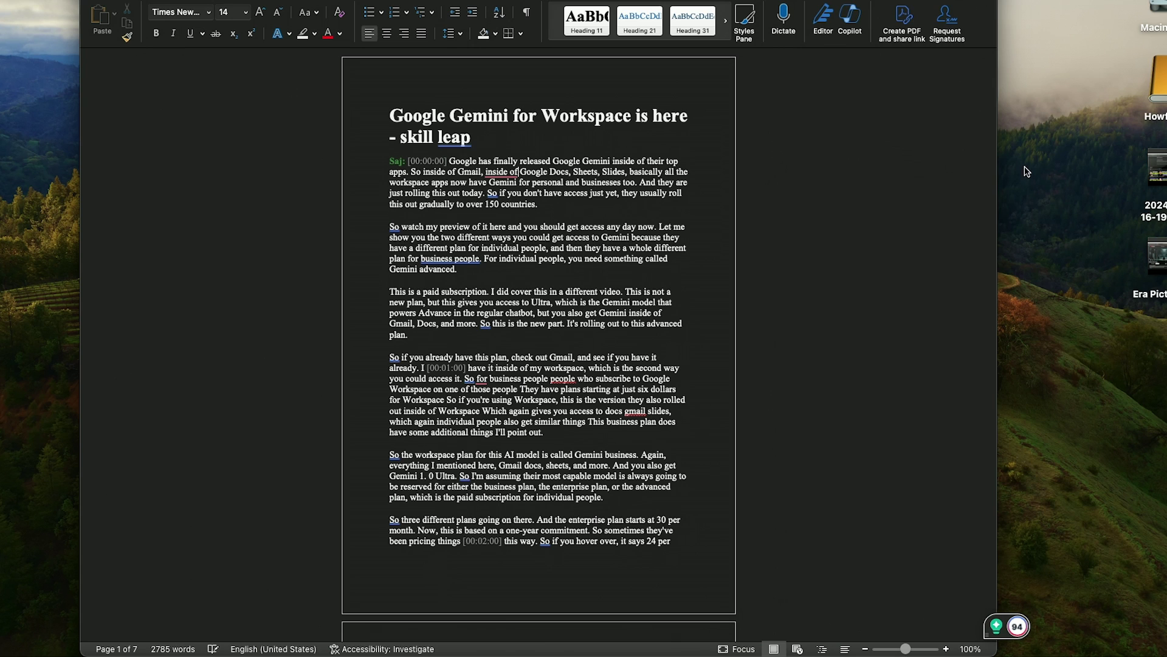
{"action": "mouse_move", "coordinate": [499, 173]}
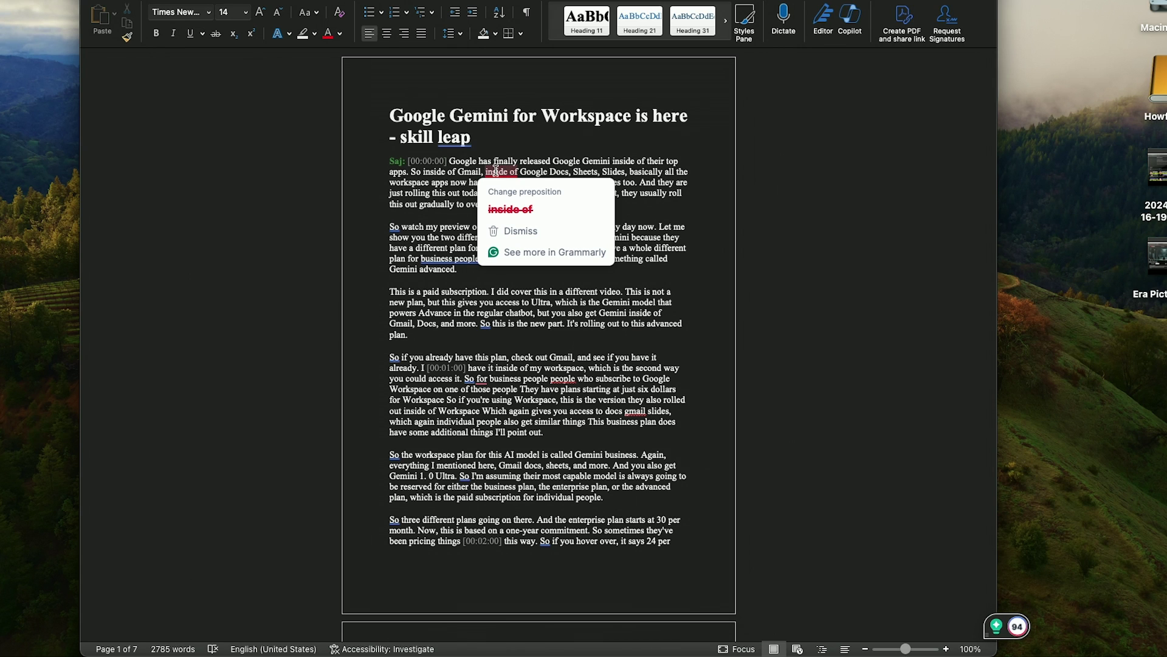
{"action": "left_click", "coordinate": [511, 208]}
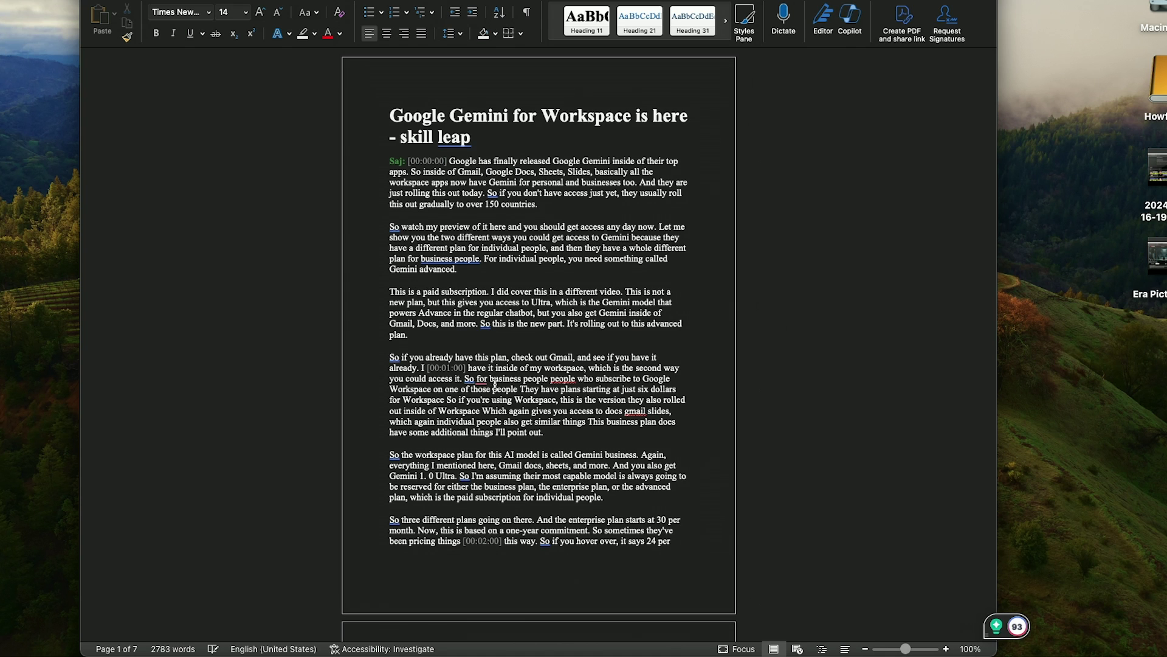
{"action": "mouse_move", "coordinate": [480, 375]}
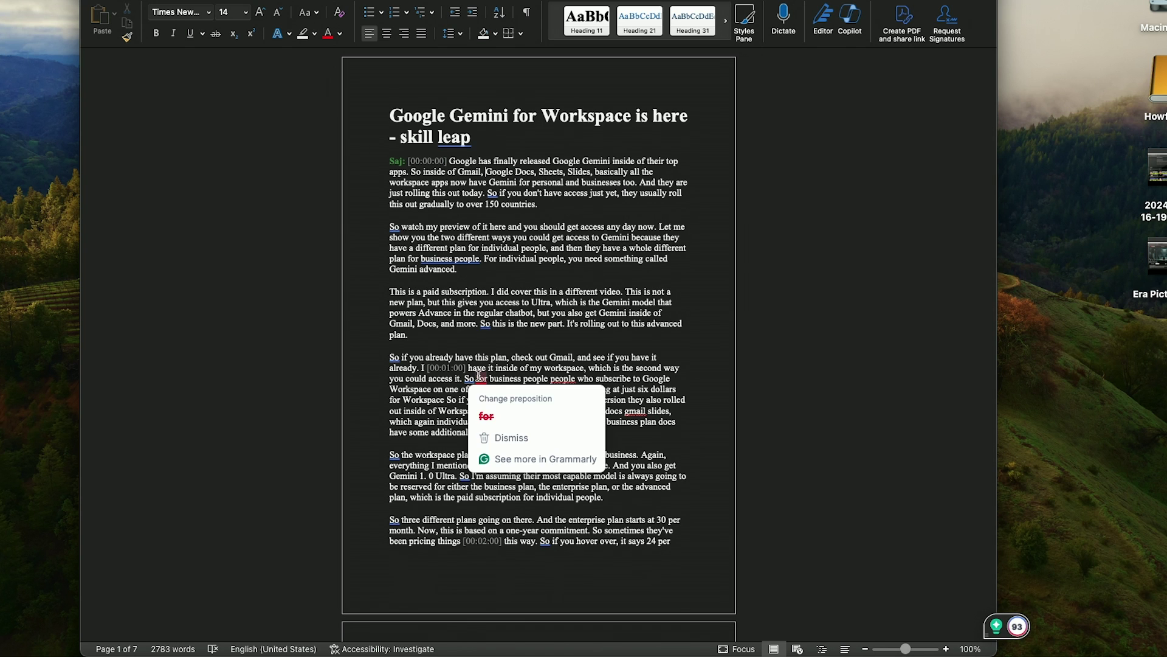
{"action": "left_click", "coordinate": [510, 401]}
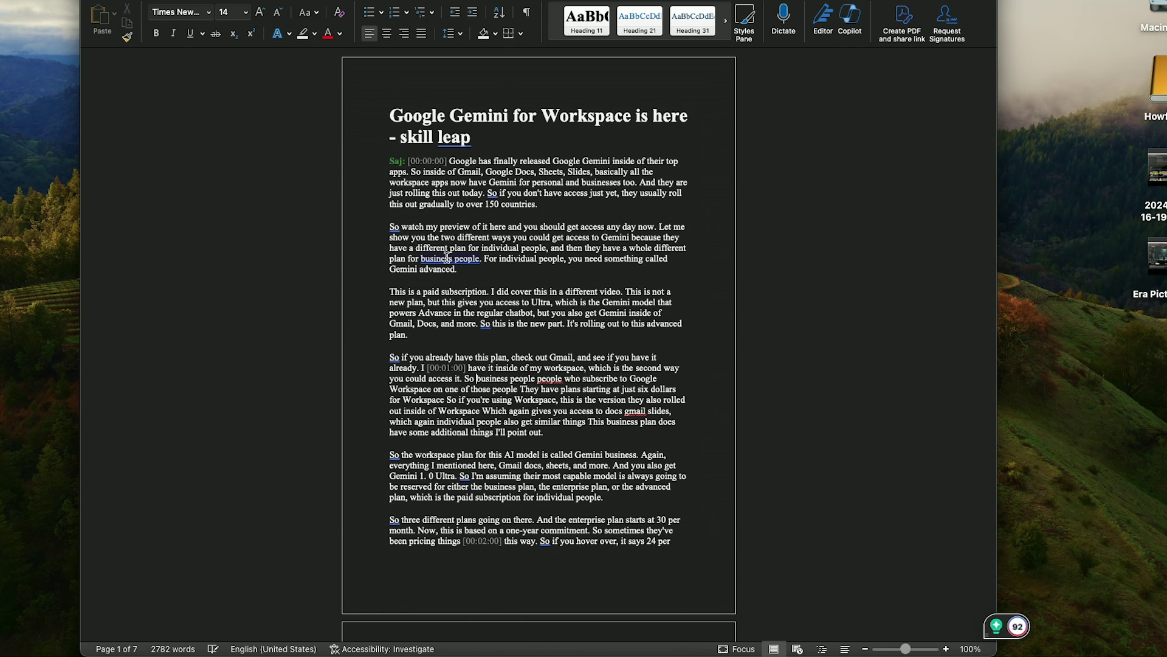
{"action": "left_click", "coordinate": [1020, 630]}
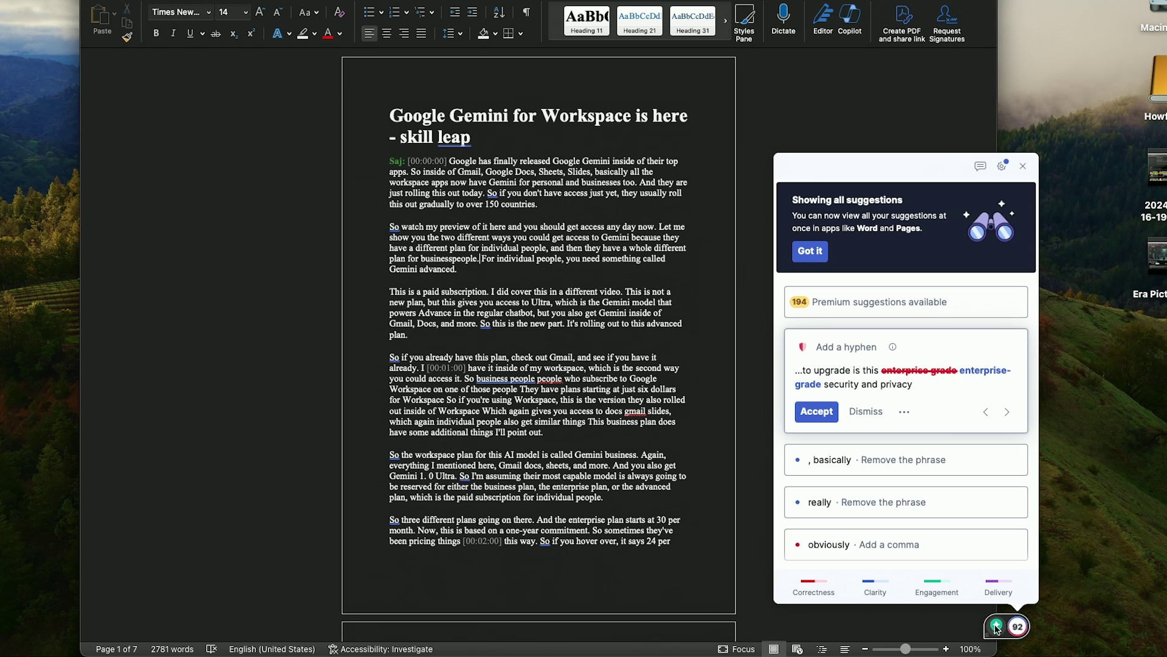
{"action": "left_click", "coordinate": [995, 627]}
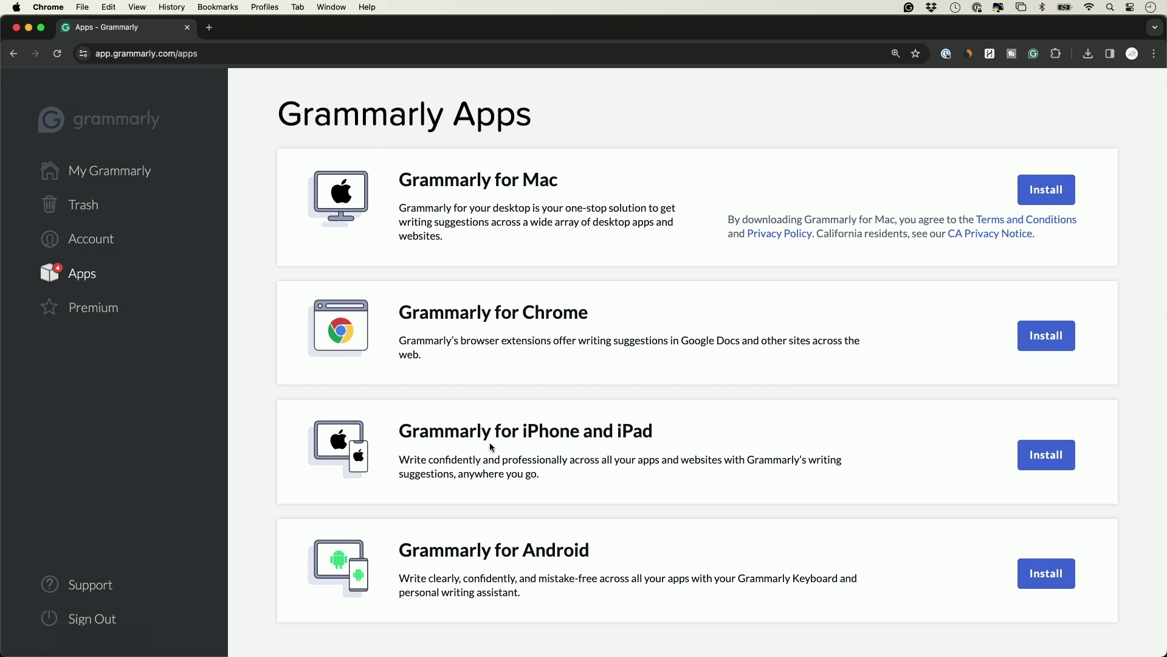